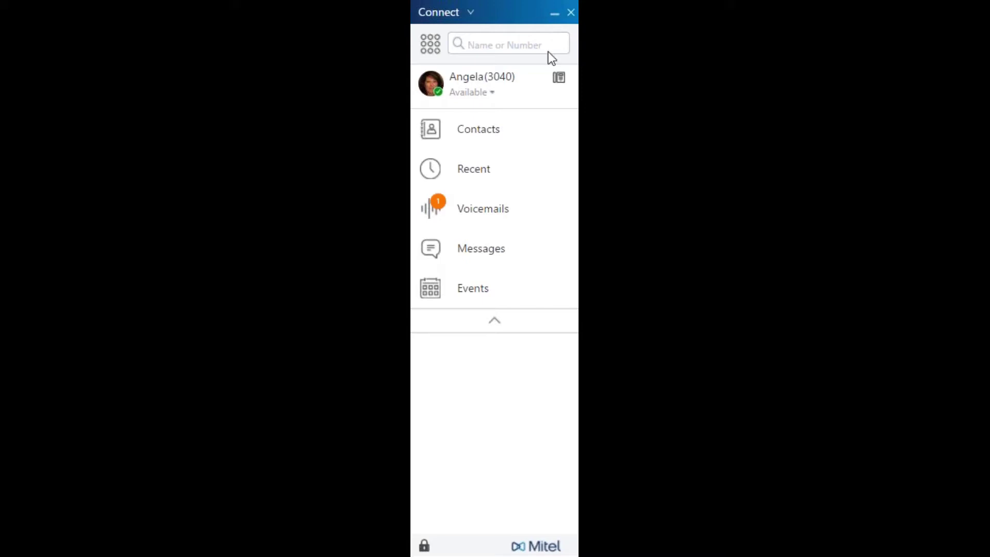
Open the Connect application menu from the title-bar chevron
left_click(468, 10)
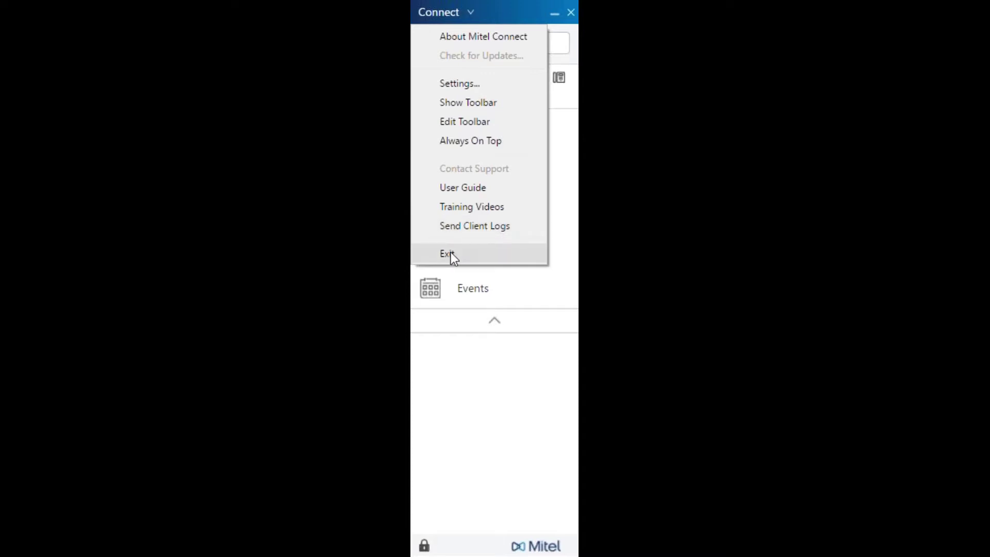
Close the Connect menu by clicking the empty area below it, choosing nothing
left_click(473, 365)
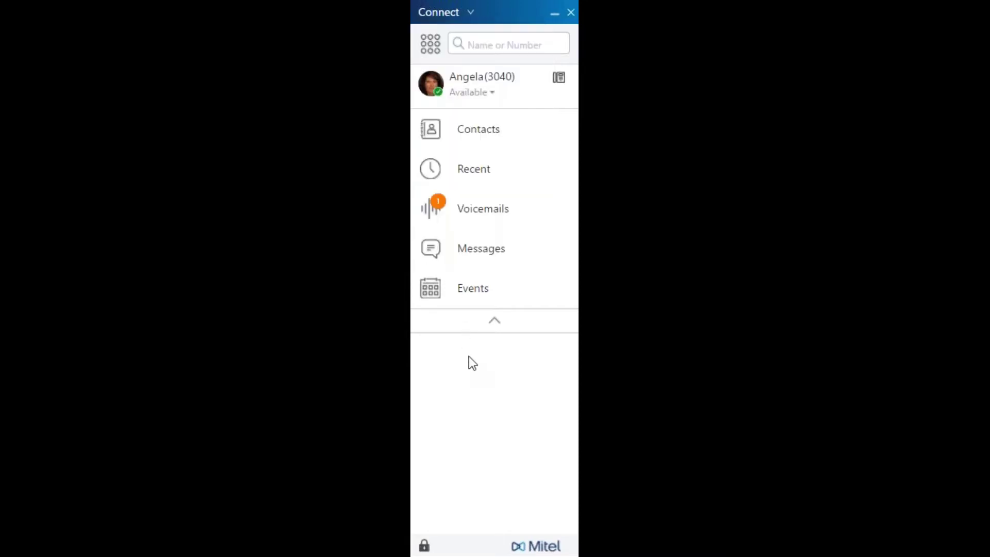
Open the directory search and view the presence status options without changing them
left_click(490, 45)
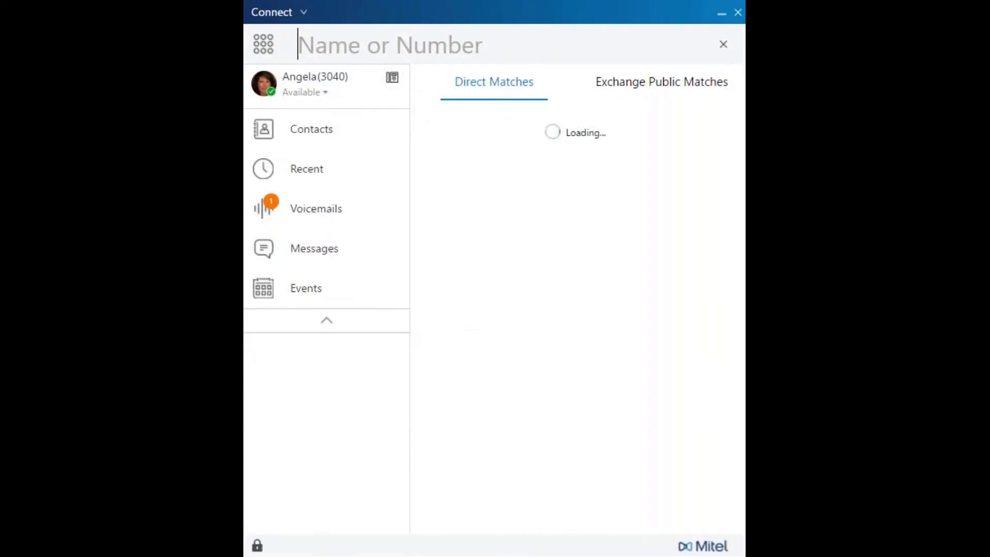
left_click(326, 98)
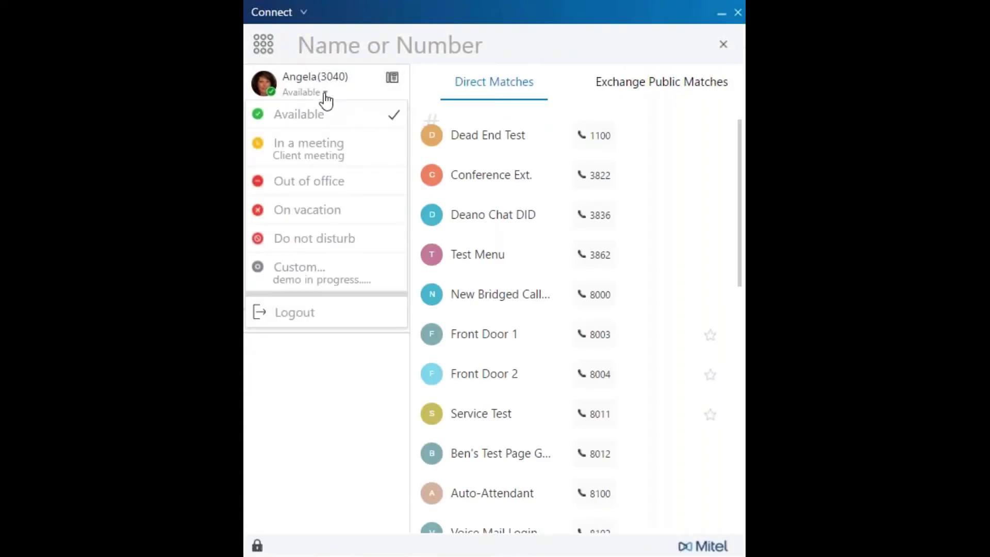
left_click(326, 98)
Browse Contacts groups, Recent, Voicemails, Messages and Events, then return to the directory search
left_click(318, 132)
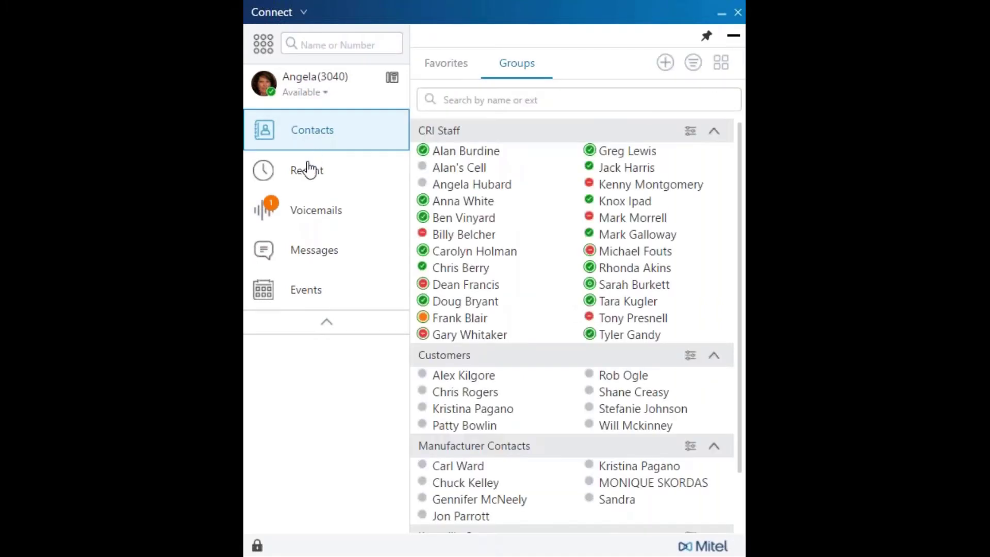
left_click(307, 176)
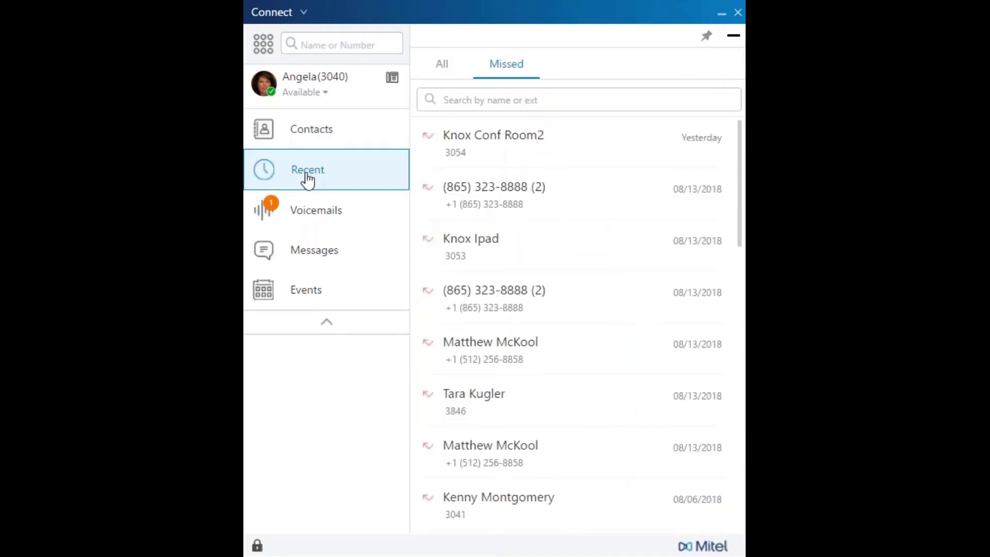
left_click(312, 213)
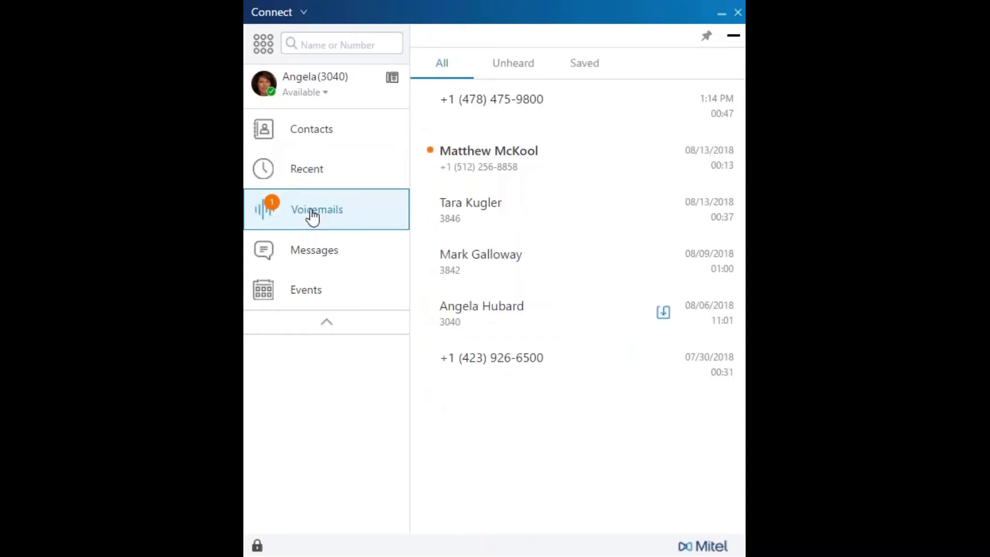
left_click(314, 254)
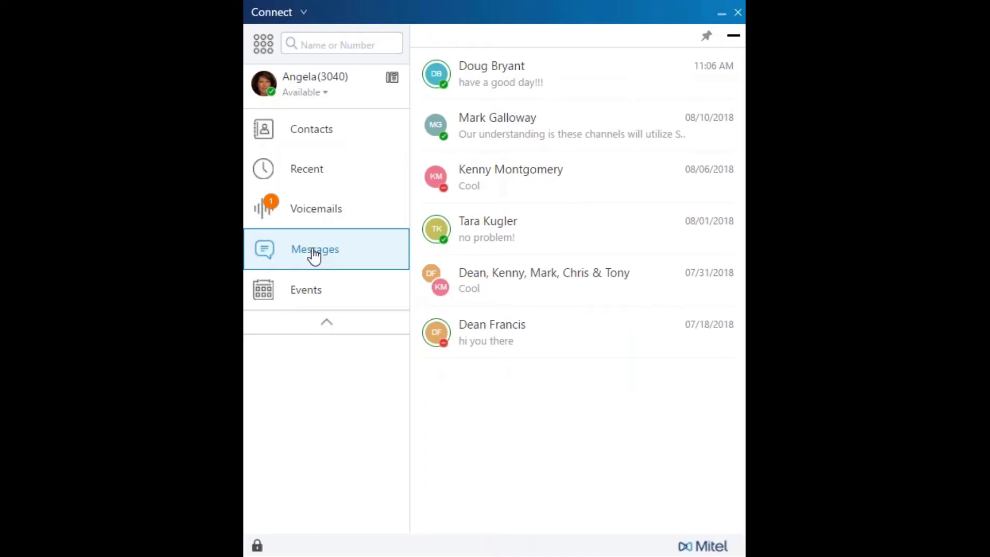
left_click(307, 293)
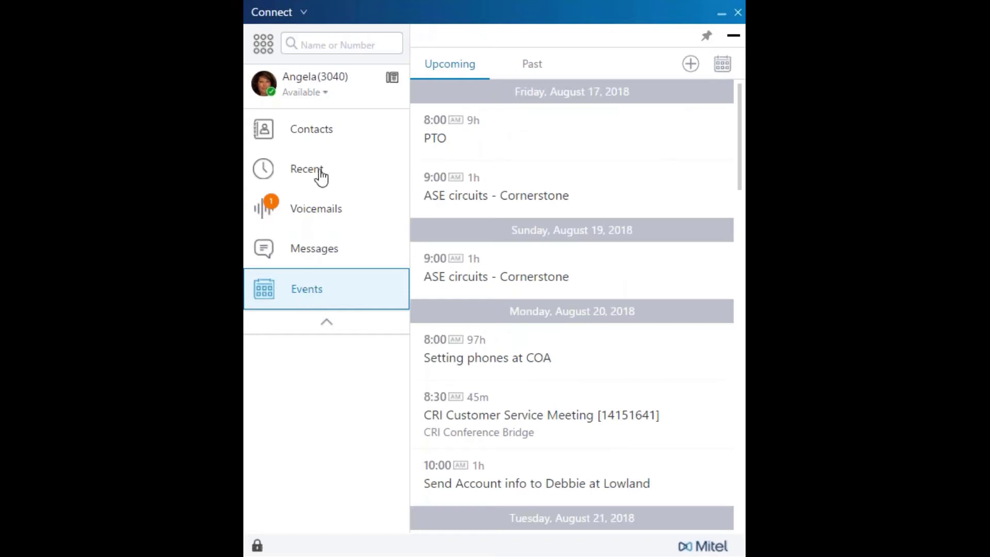
left_click(314, 43)
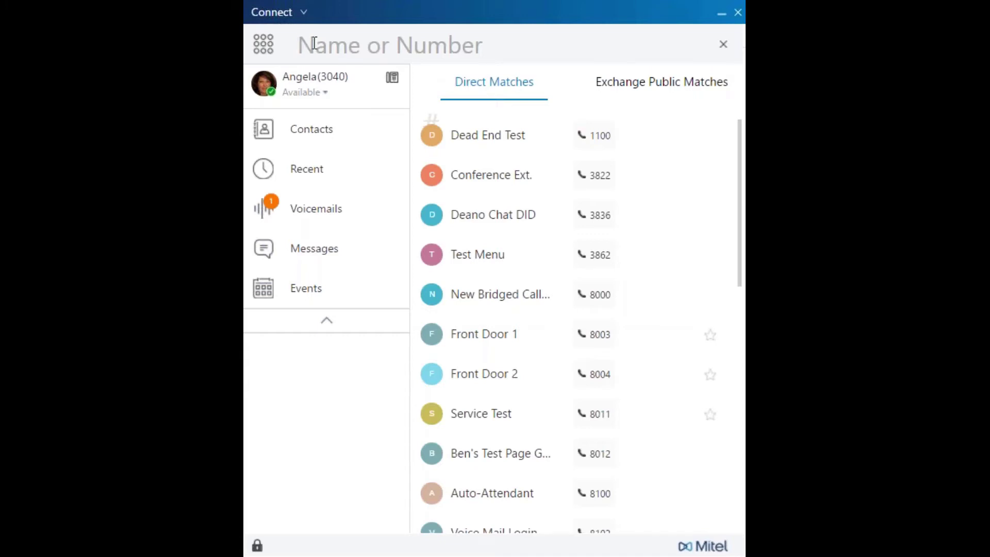
Search 'dea', then search 305 and open Knox Ipad (3053)'s contact card and messages
type("dea")
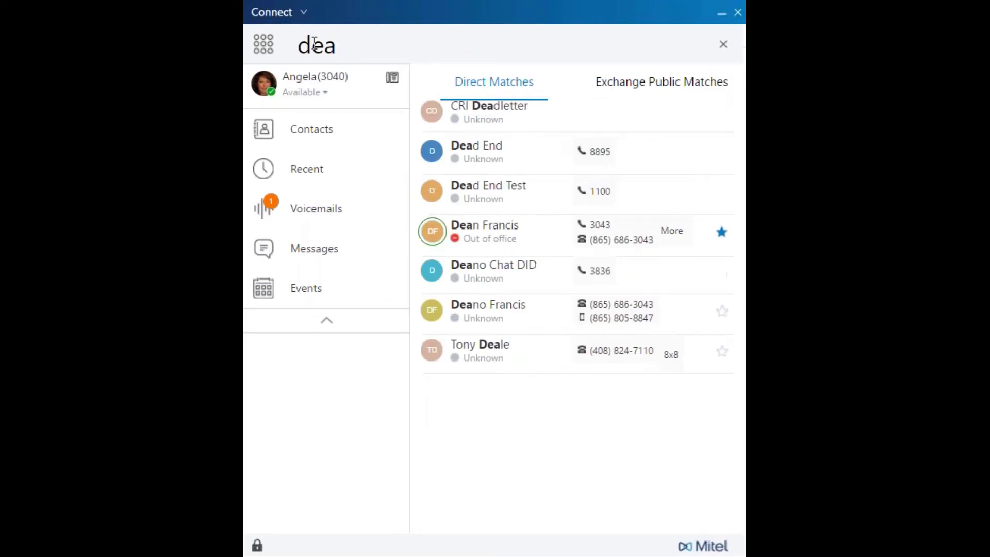
left_click(723, 44)
type("305")
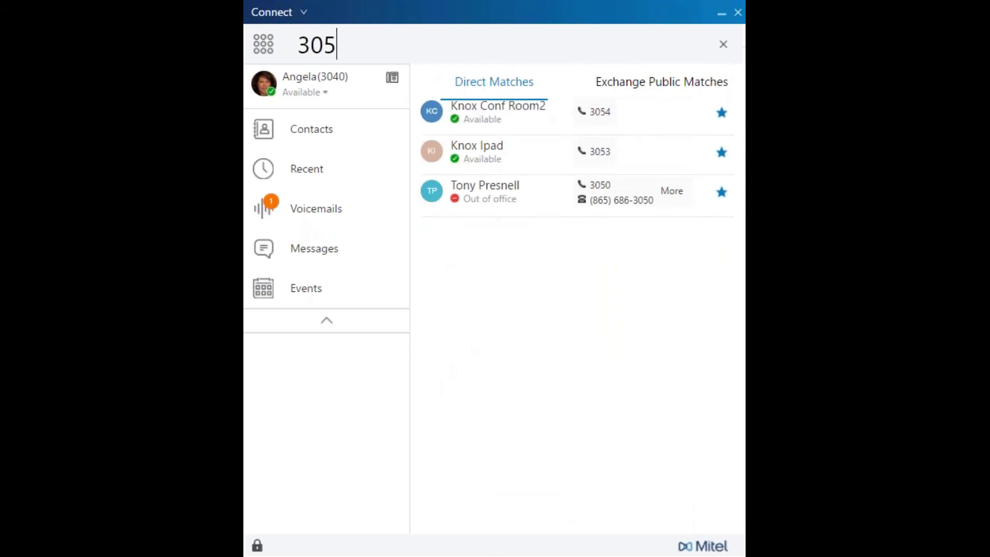
left_click(550, 152)
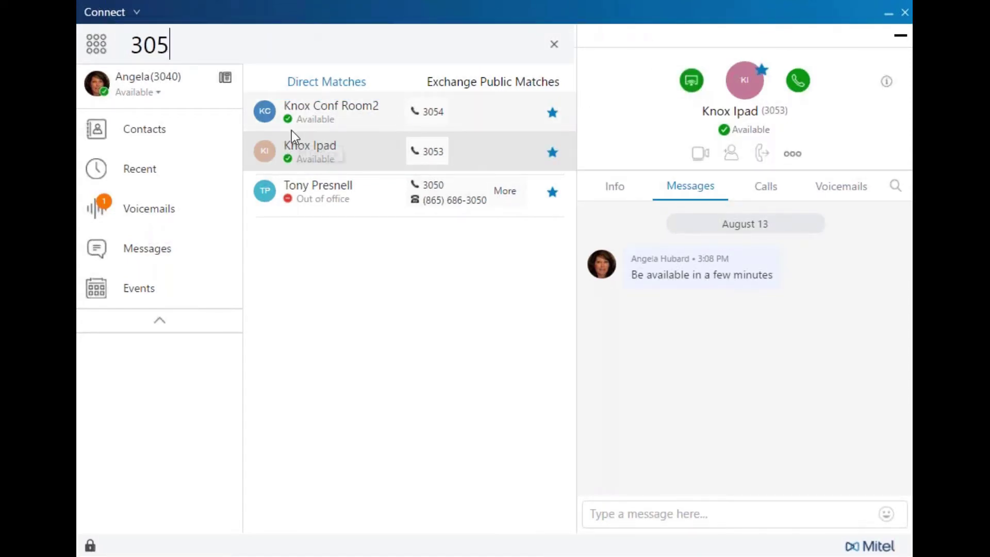
left_click(159, 93)
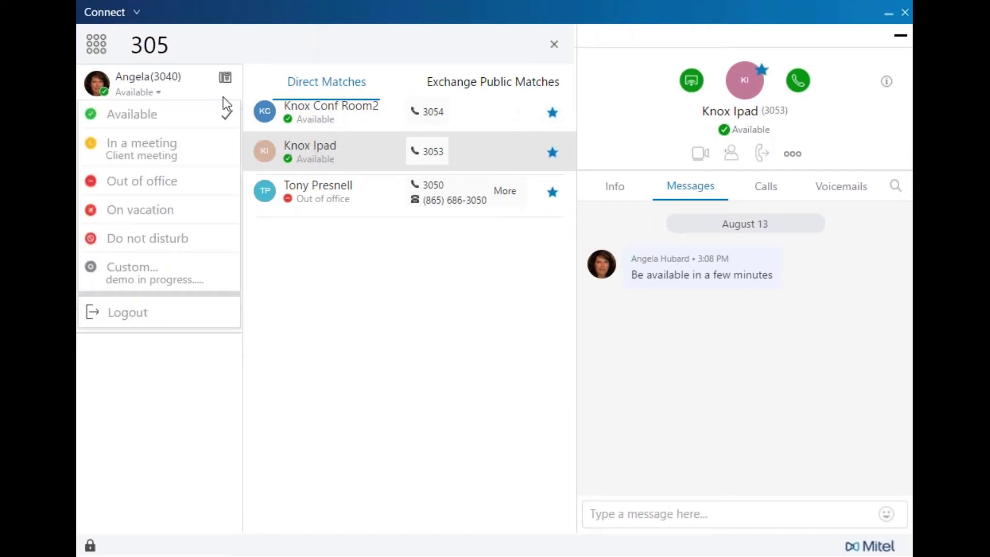
Change the In a meeting note to 'demo in progress...' and set presence to In a meeting
left_click(554, 45)
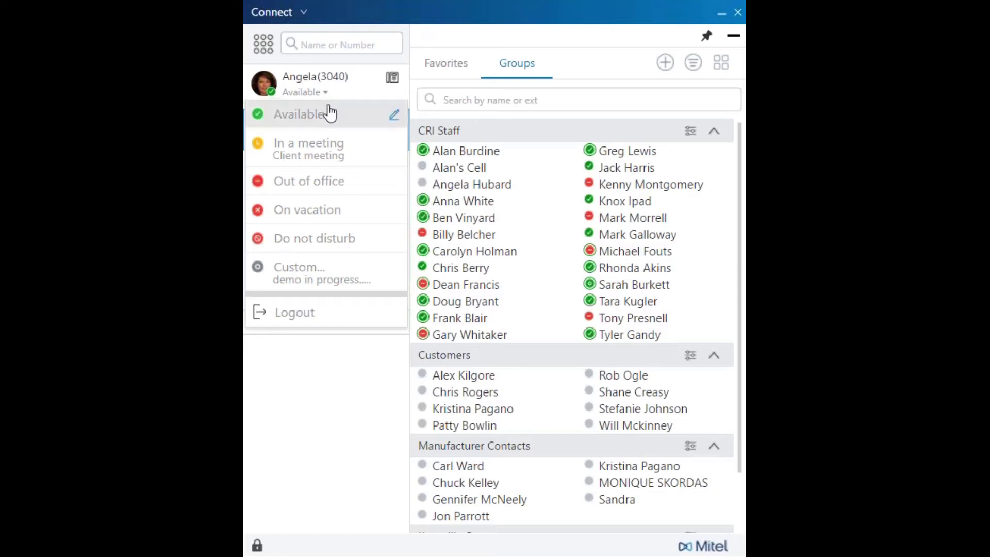
left_click(394, 146)
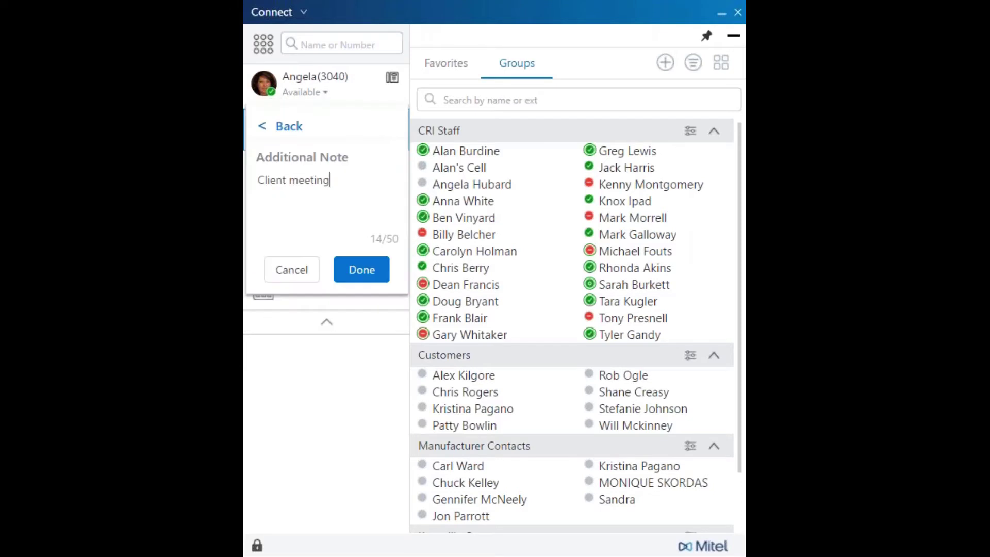
key("BackSpace")
key("BackSpace")
key("BackSpace")
key("BackSpace")
key("BackSpace")
key("BackSpace")
key("BackSpace")
key("BackSpace")
key("BackSpace")
key("BackSpace")
key("BackSpace")
key("BackSpace")
key("BackSpace")
key("BackSpace")
type("demo in progress...")
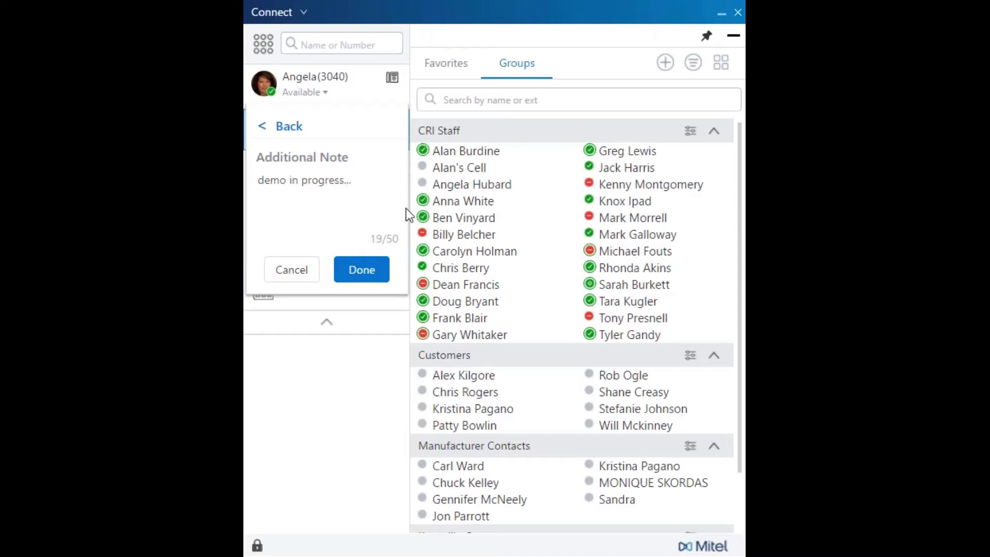
left_click(361, 274)
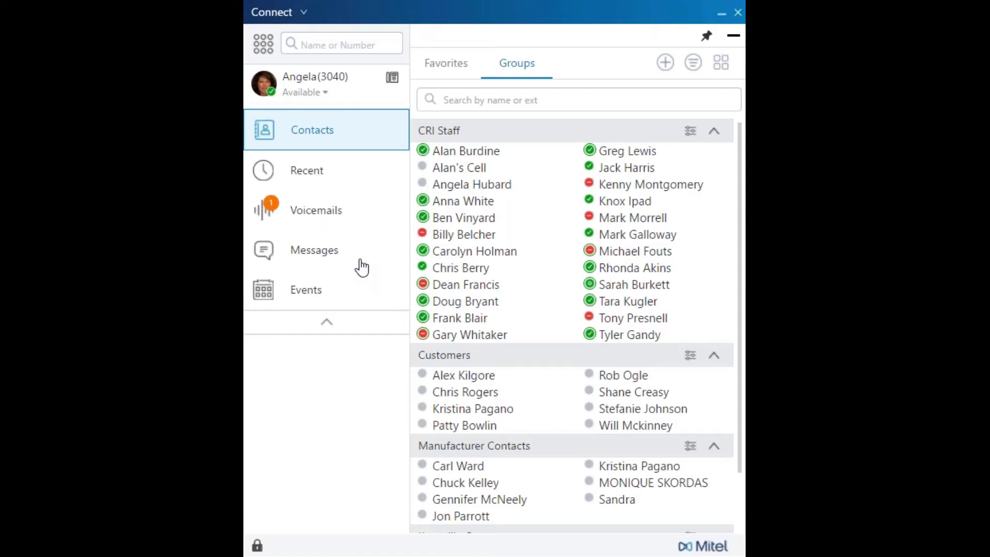
left_click(325, 93)
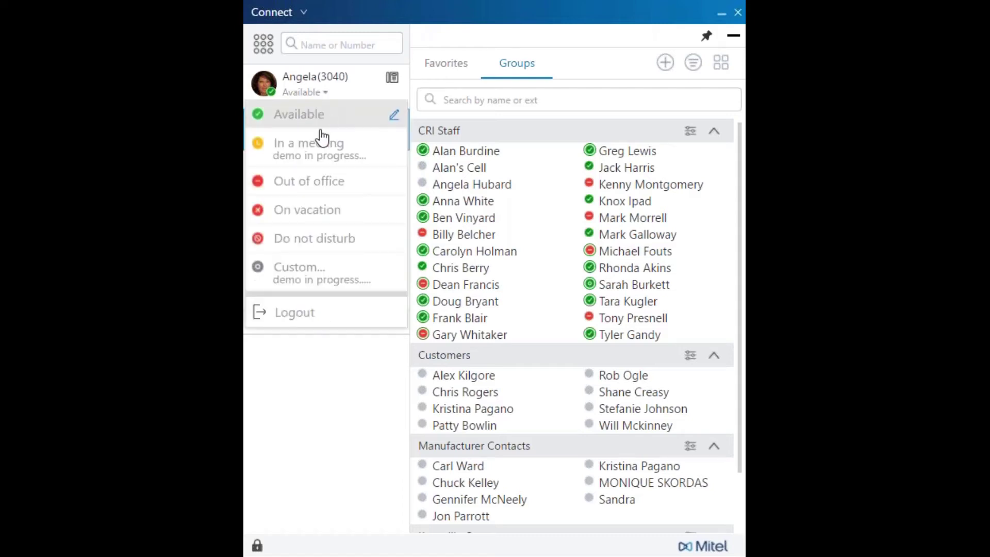
left_click(321, 140)
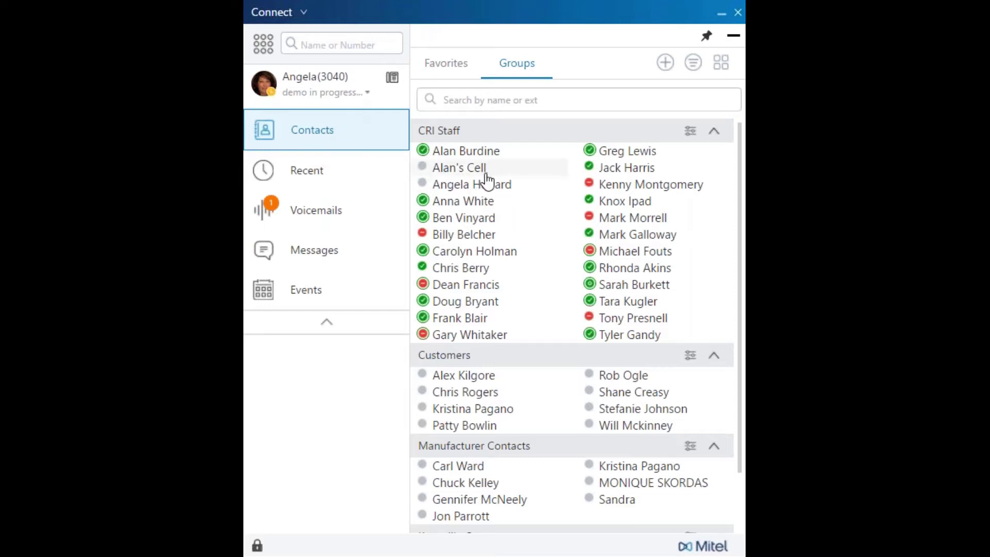
Check Favorites, return to Groups, and open the + menu offering Add Contact and Add Group
mouse_move(481, 205)
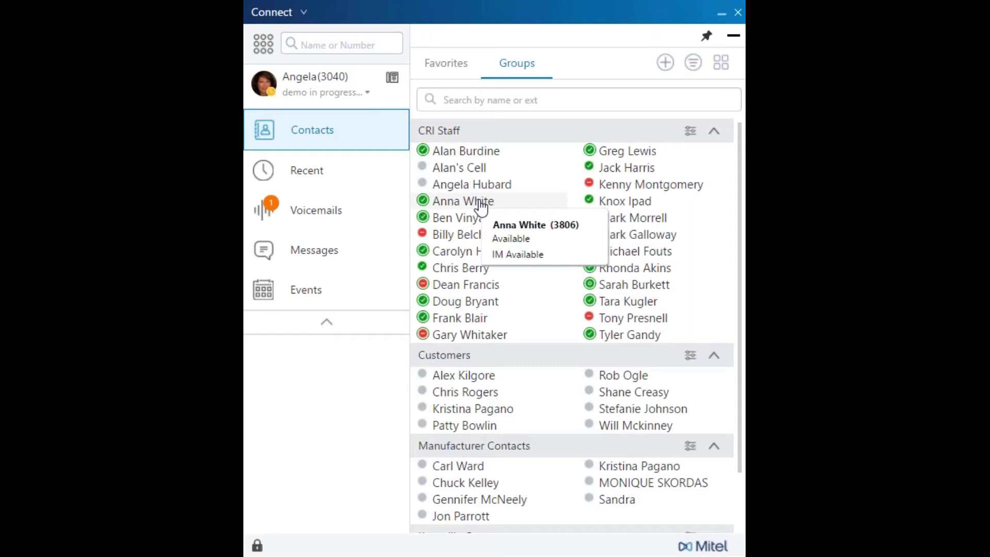
mouse_move(459, 289)
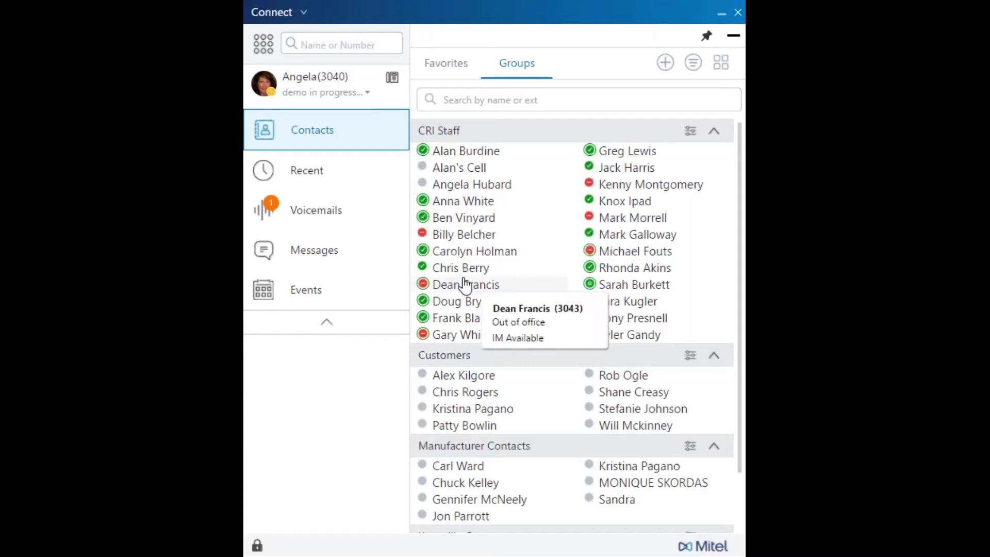
mouse_move(629, 187)
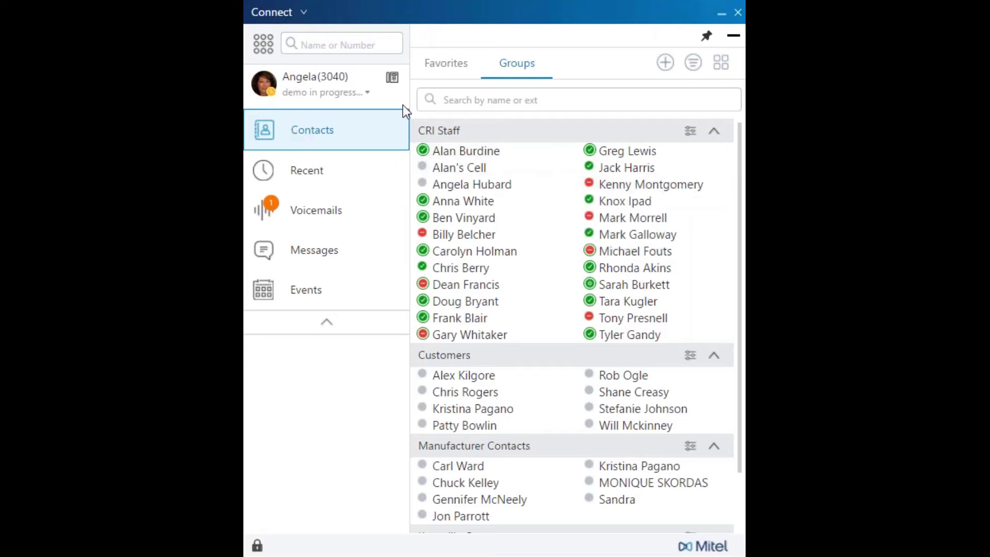
left_click(442, 69)
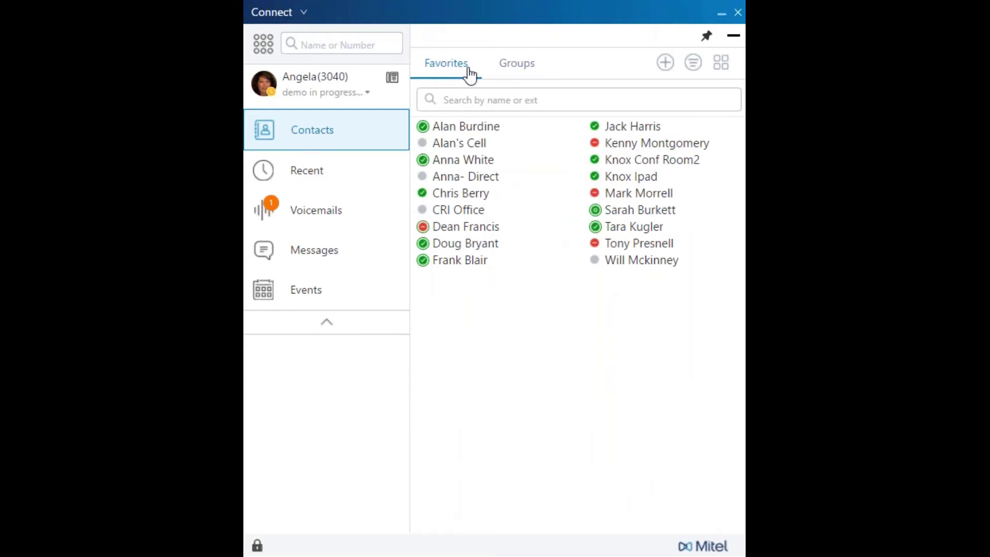
left_click(517, 72)
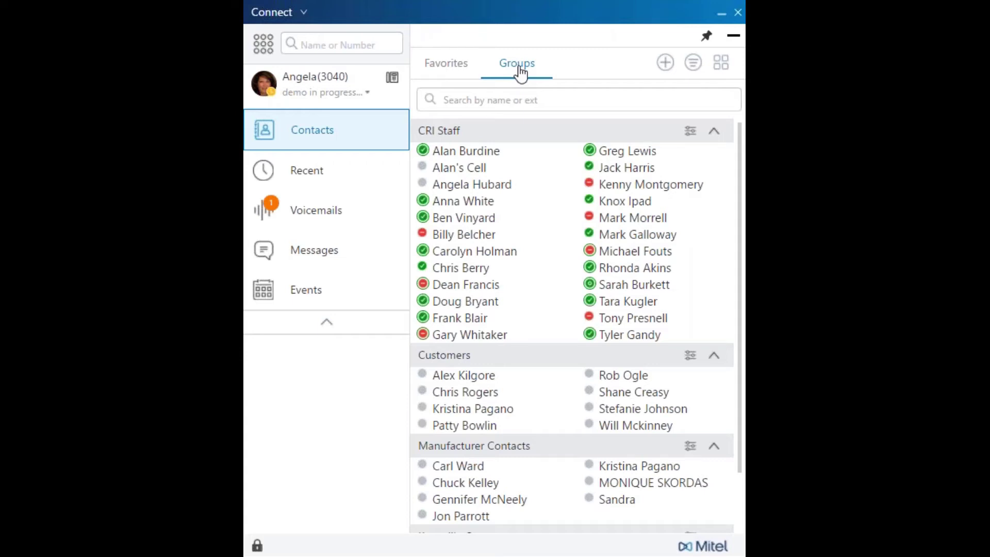
left_click(662, 62)
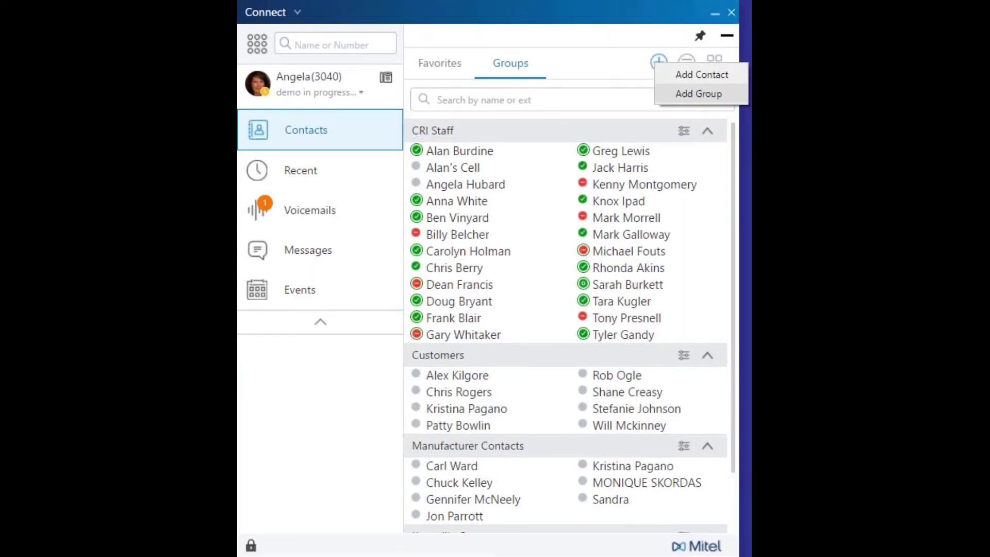
Start a new group named Service and add the 'chris' search suggestion as its first member
left_click(683, 94)
type("Service")
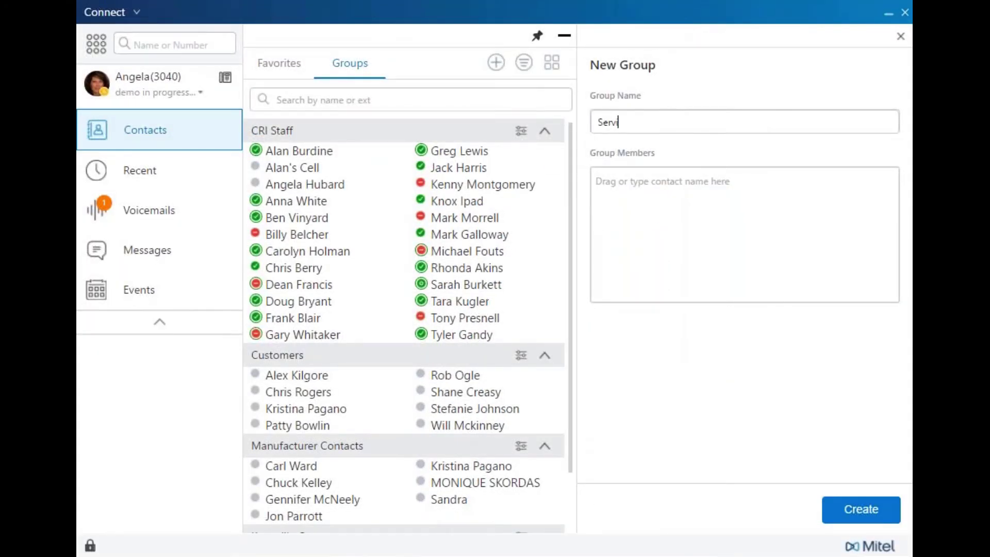
left_click(630, 182)
type("d")
key("BackSpace")
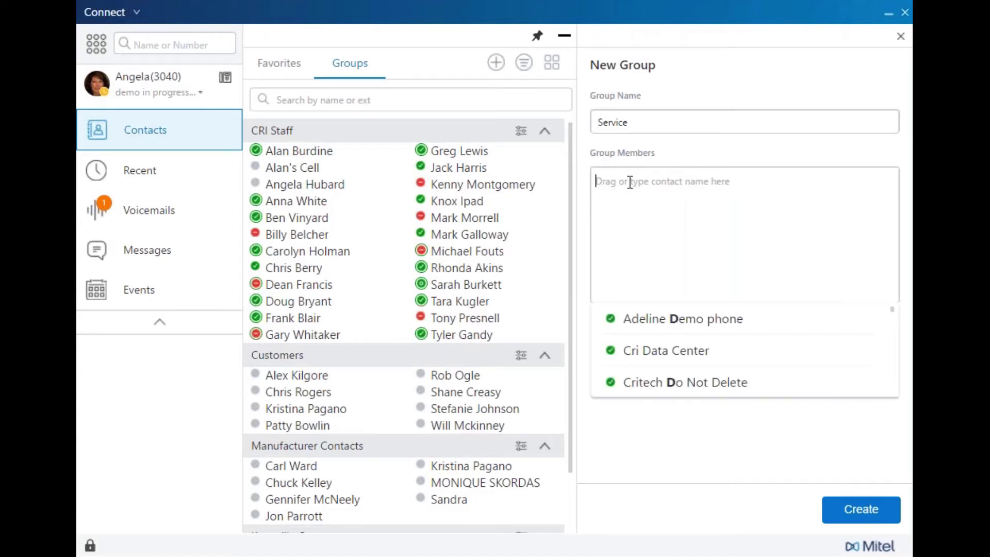
type("chris")
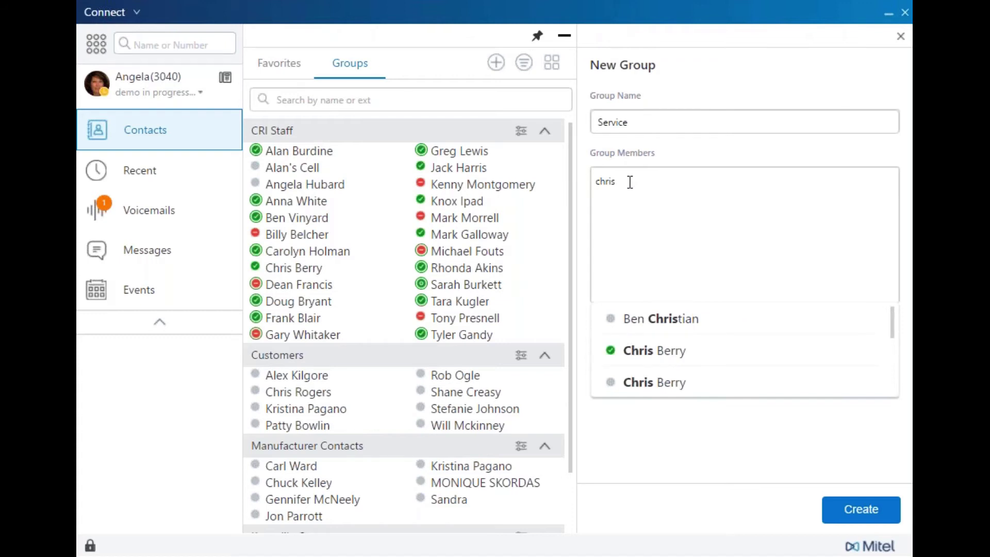
left_click(653, 352)
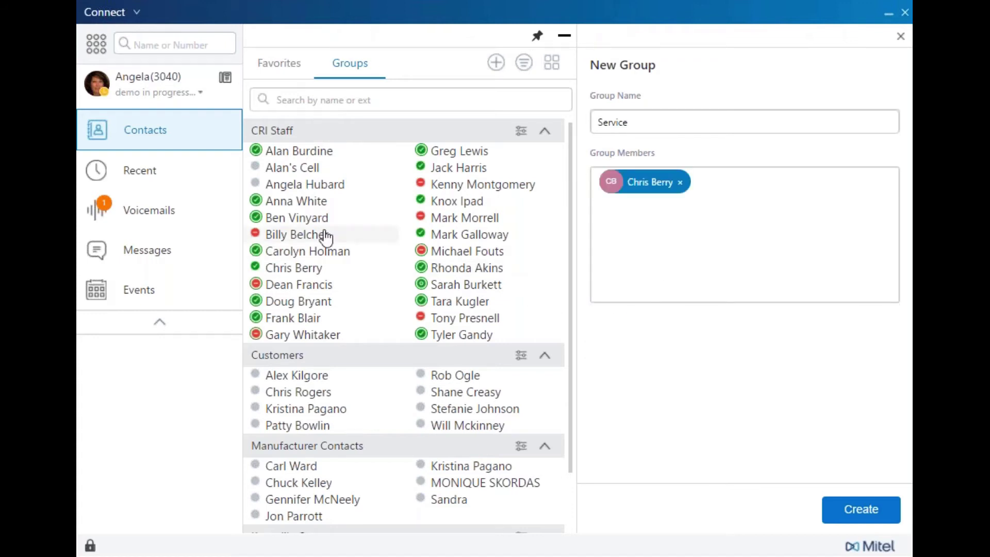
Drag two CRI Staff contacts into Service, create and save the group, then open its details
mouse_move(325, 238)
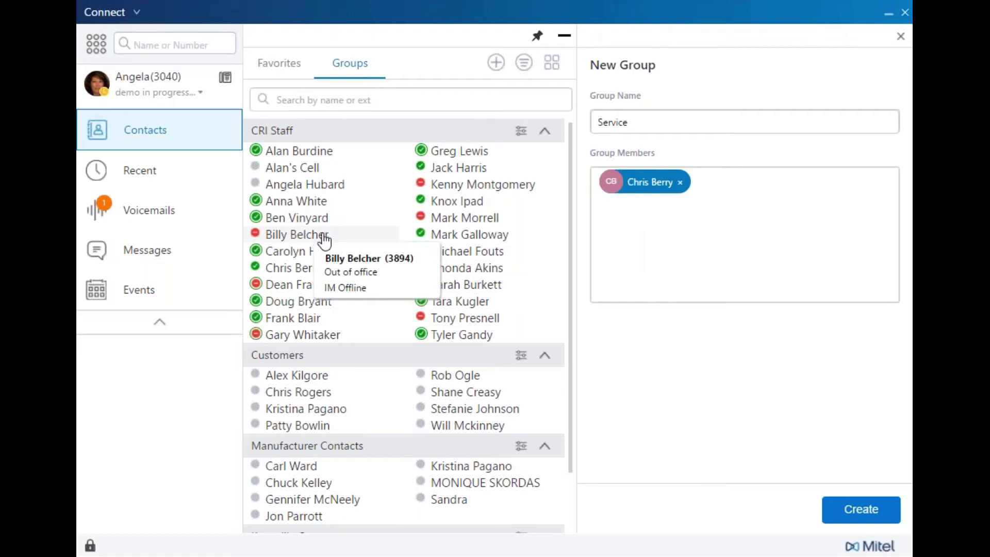
left_click_drag(301, 285, 621, 206)
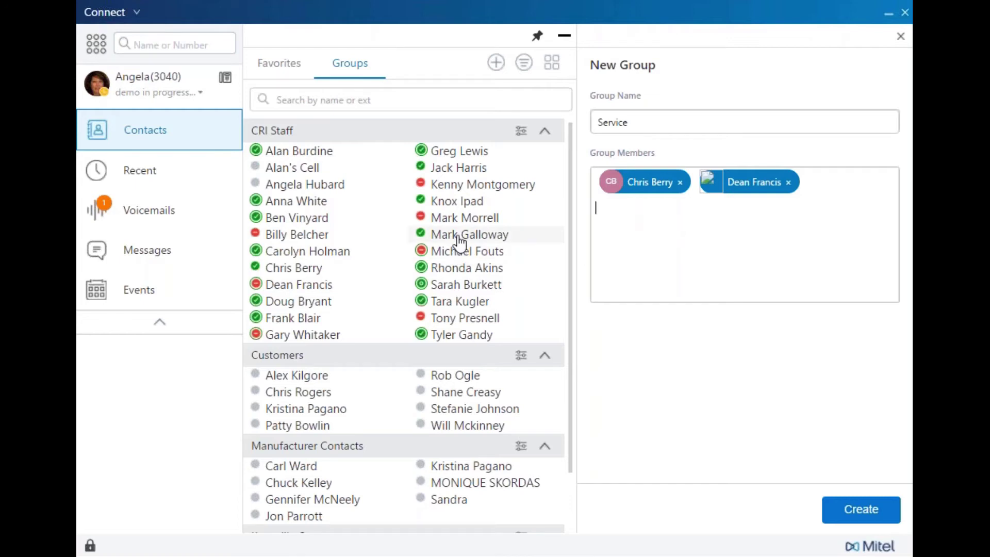
left_click_drag(459, 238, 619, 222)
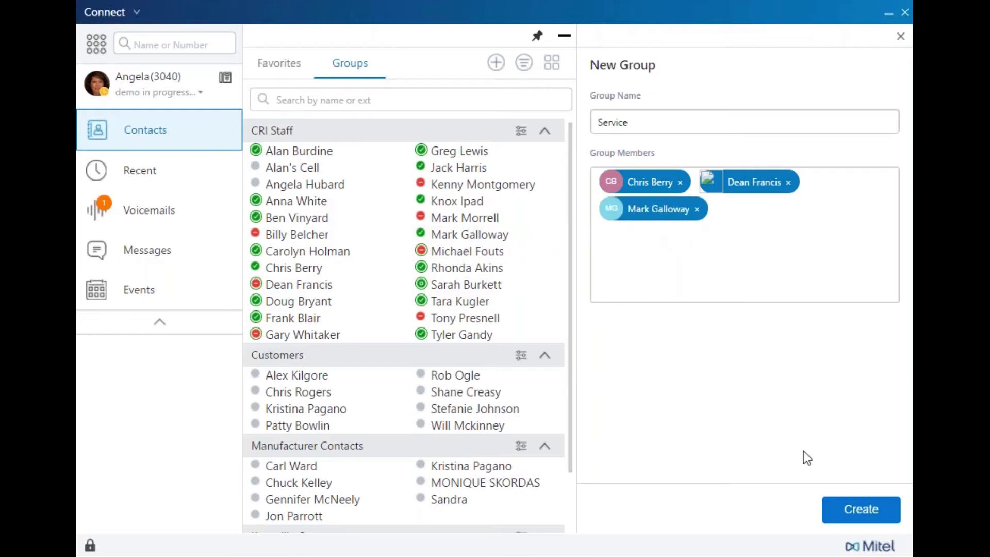
left_click(861, 509)
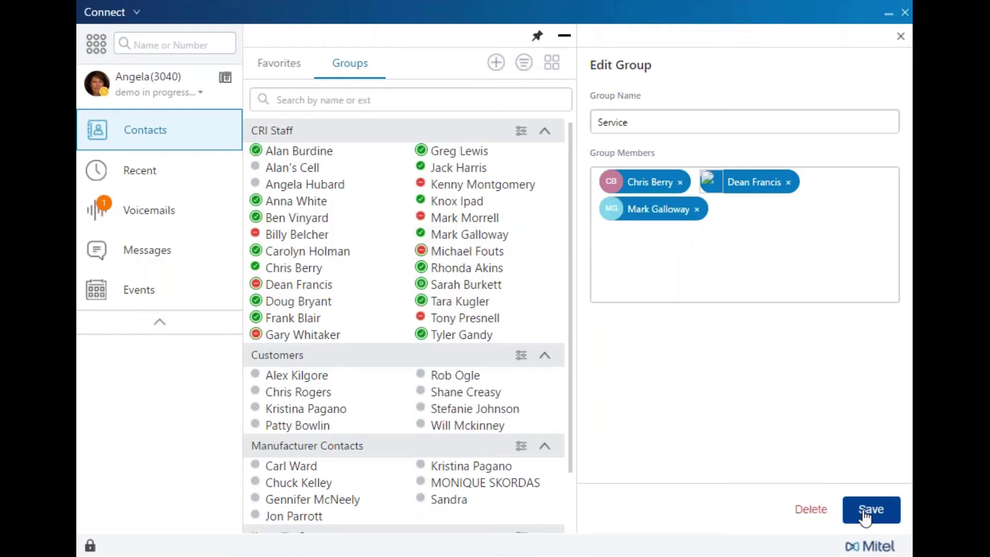
left_click(869, 509)
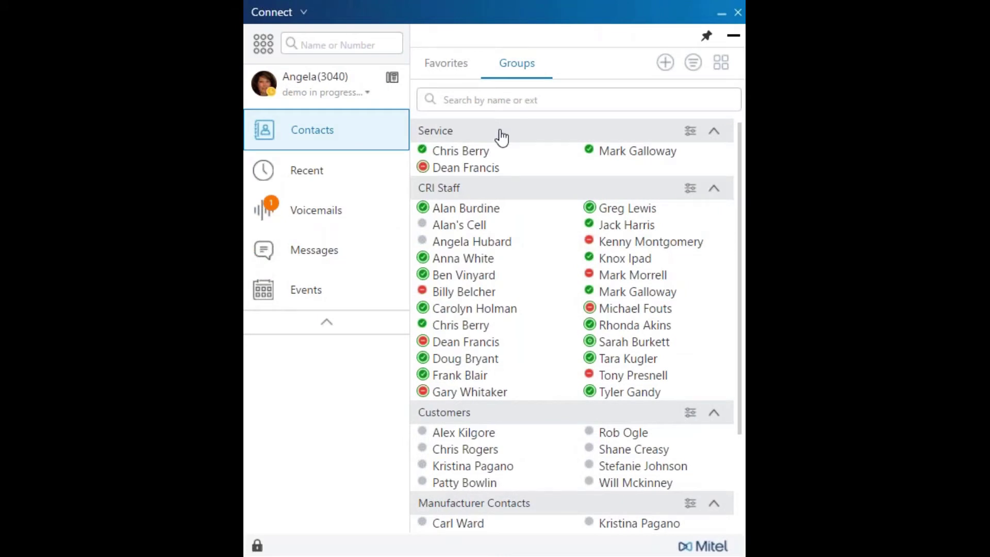
left_click(689, 135)
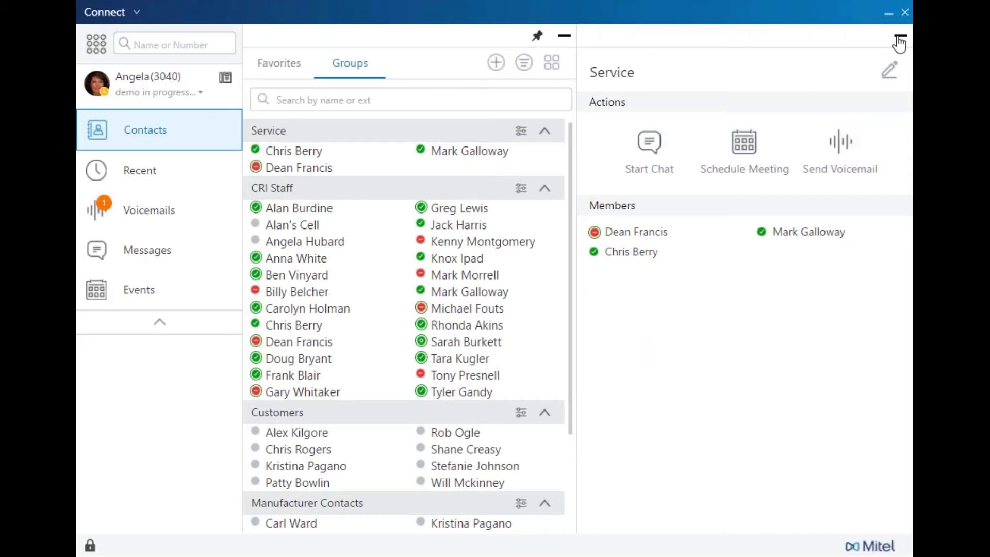
left_click(663, 114)
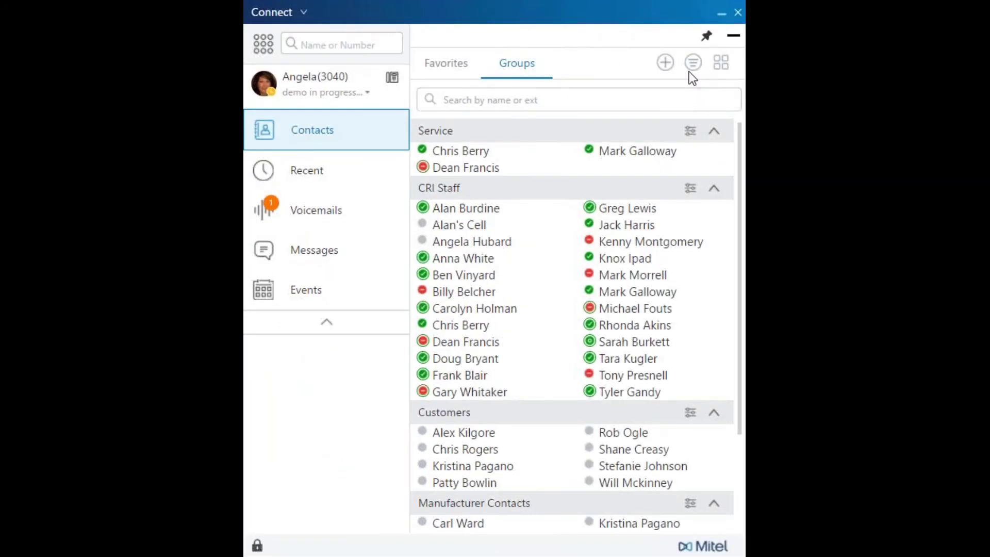
left_click(694, 62)
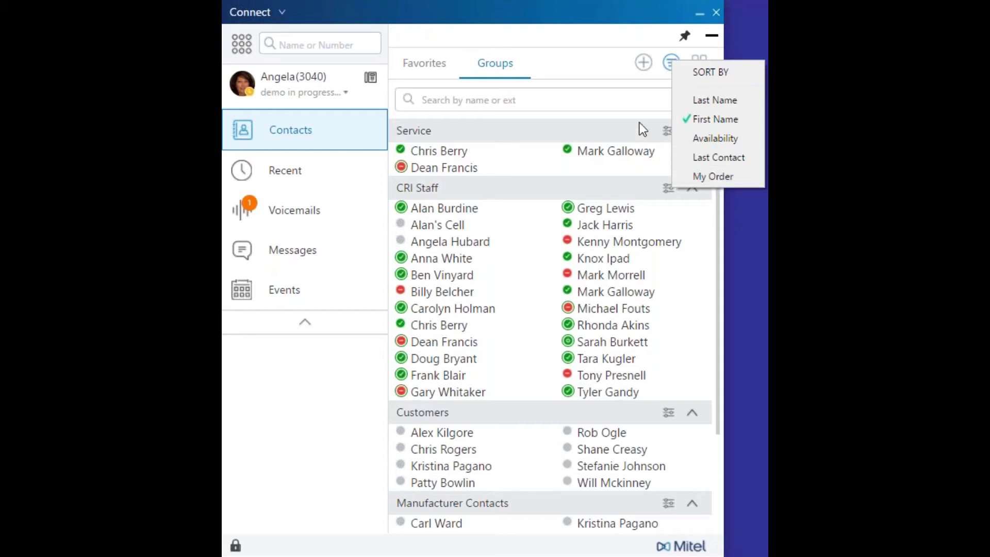
left_click(595, 103)
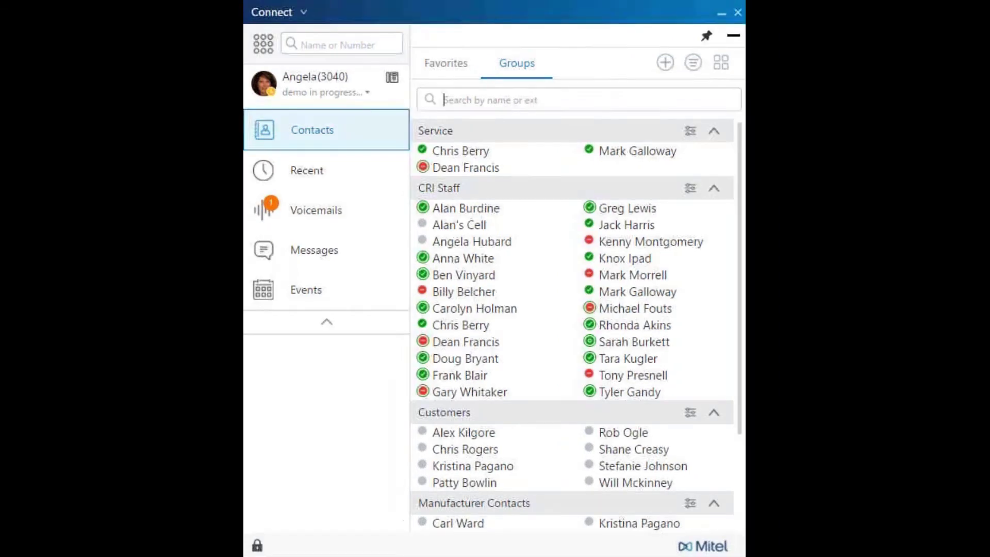
left_click(699, 61)
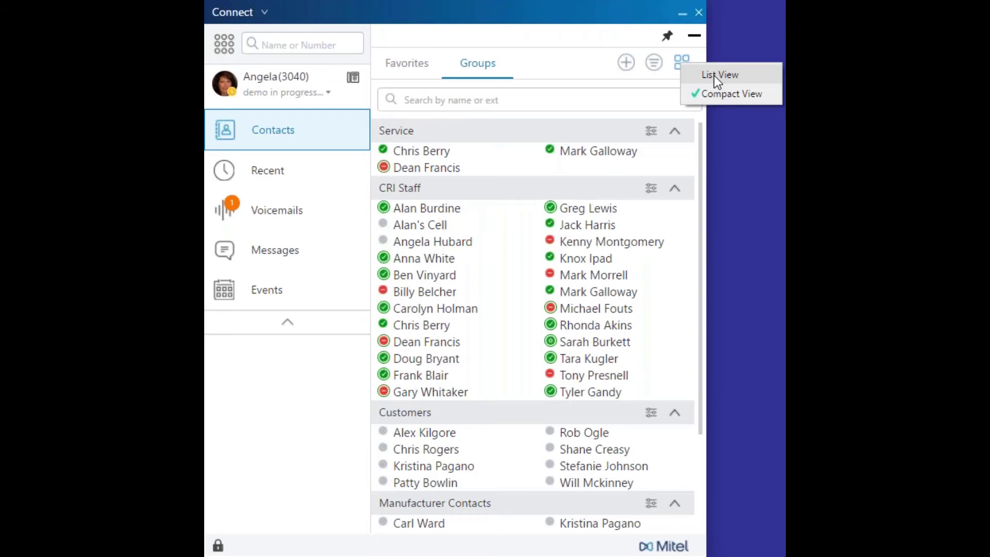
left_click(713, 75)
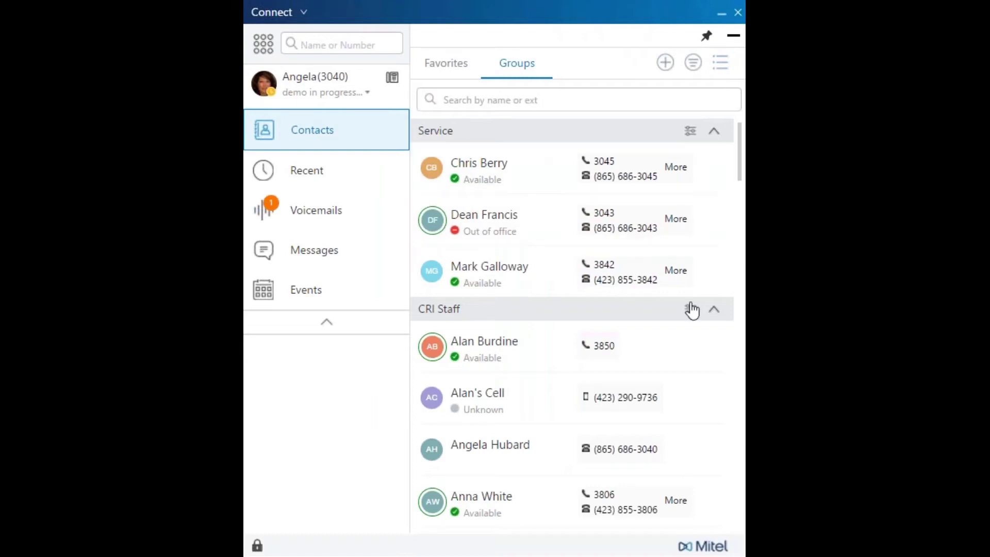
scroll(740, 185, "down", 1)
left_click_drag(740, 188, 738, 379)
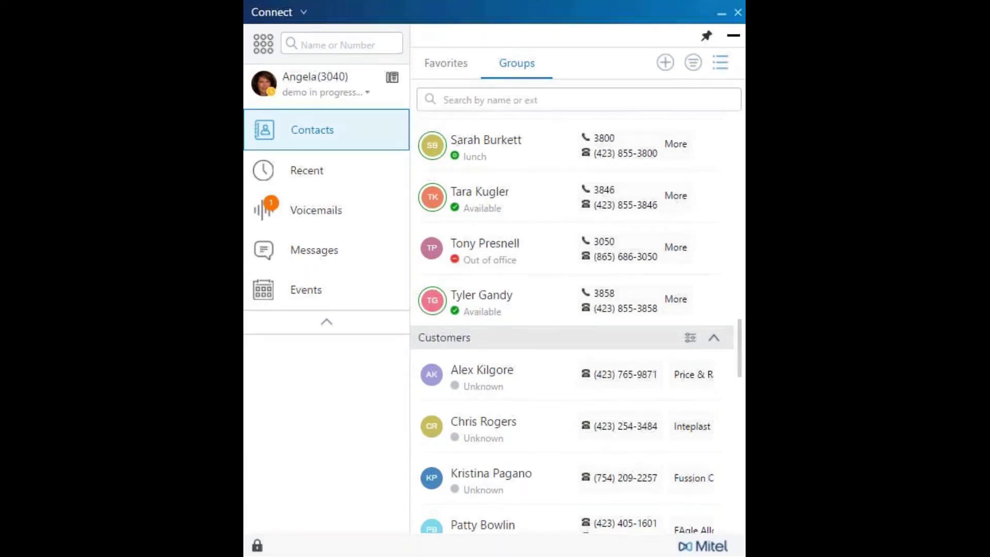
left_click(722, 62)
mouse_move(474, 178)
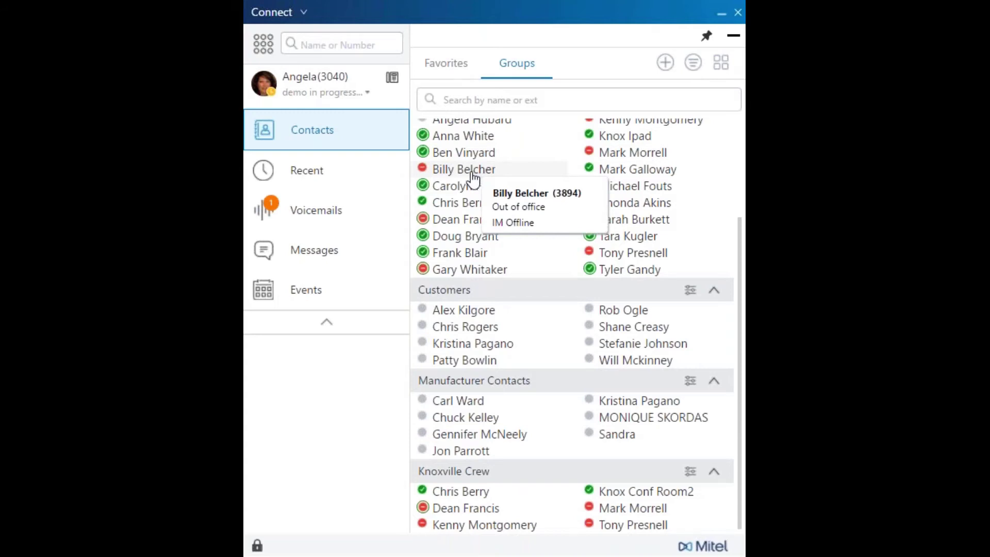
Open Knox Ipad's contact details and toggle its favourite star off and back on
left_click(609, 139)
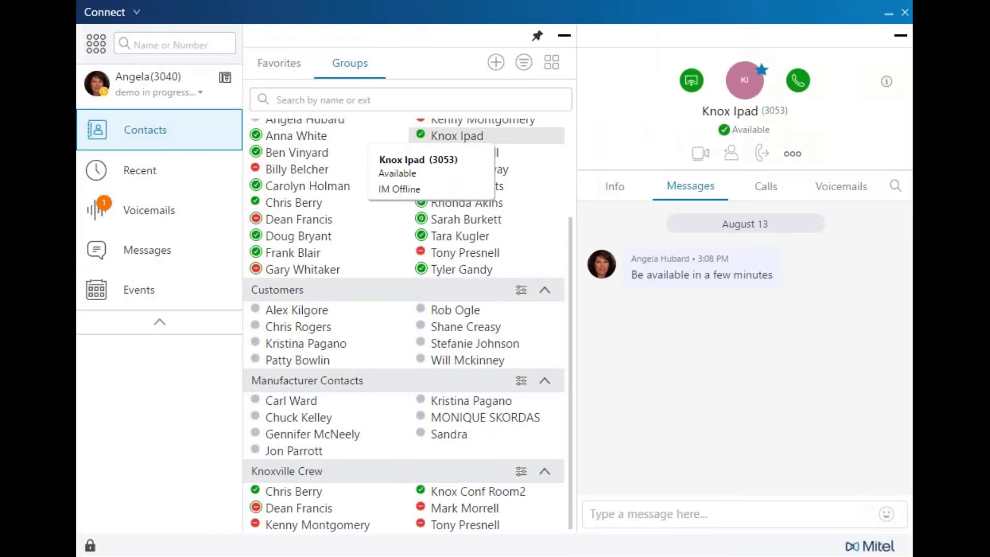
scroll(454, 235, "up", 3)
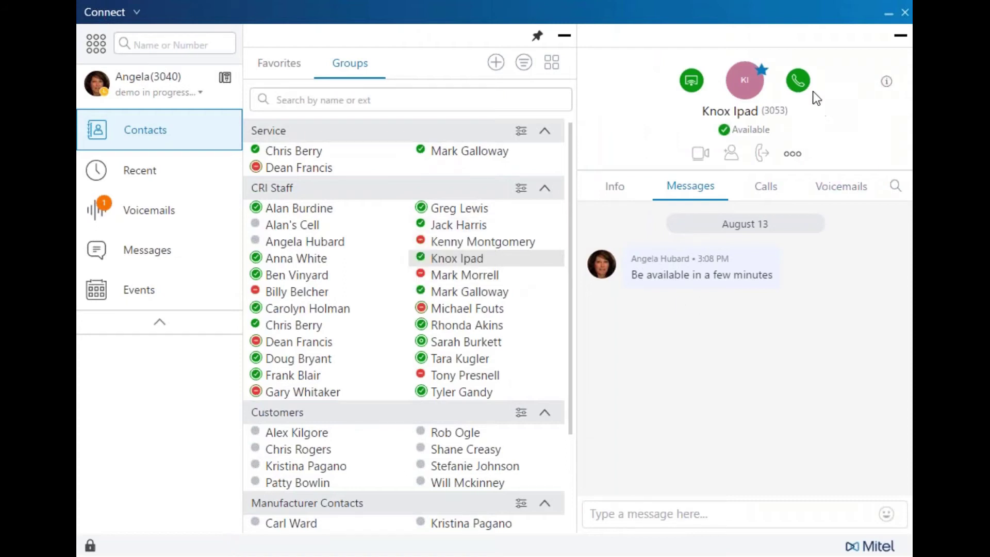
left_click(762, 72)
left_click(762, 71)
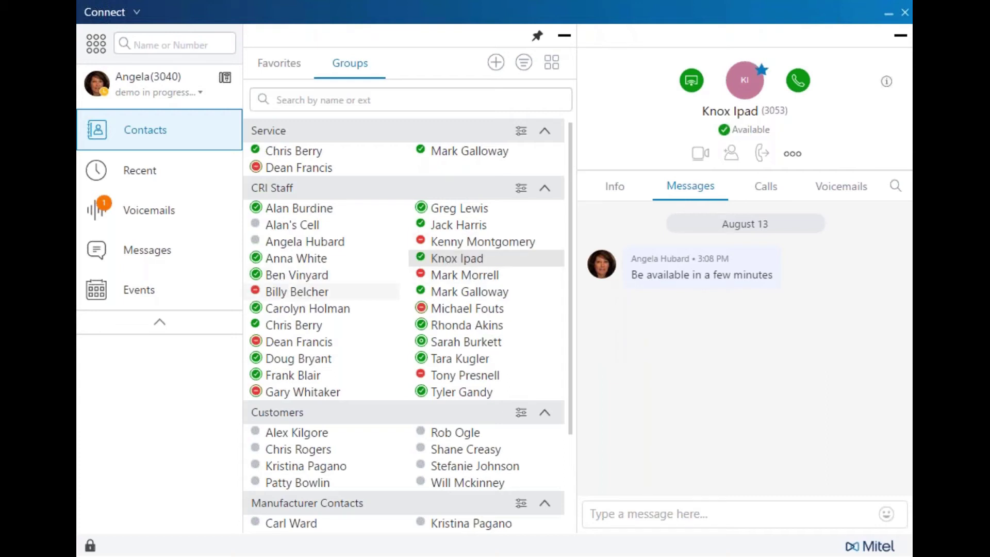
Open an out-of-office CRI Staff contact, check Calls and Voicemails, return to Messages, and open its action menu
left_click(273, 348)
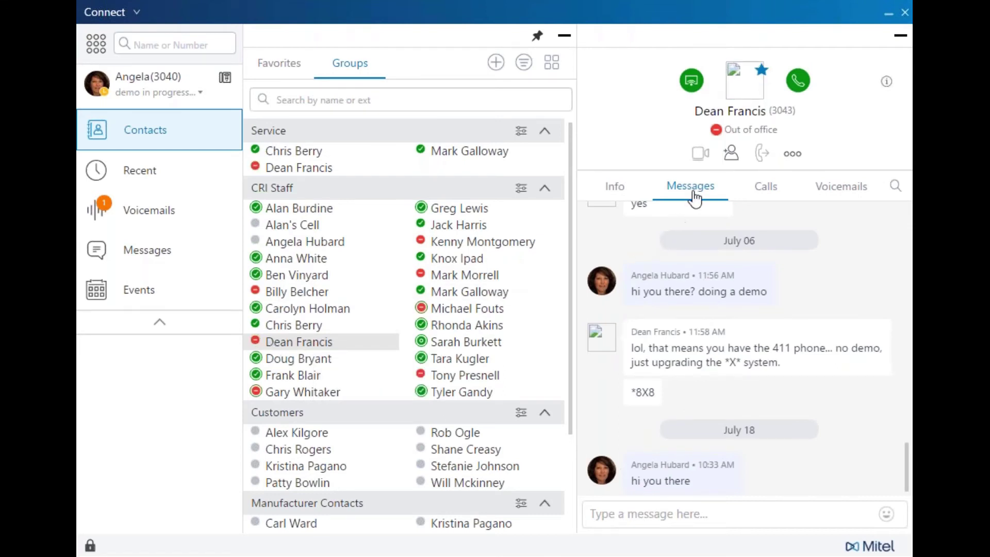
left_click(766, 188)
left_click(829, 195)
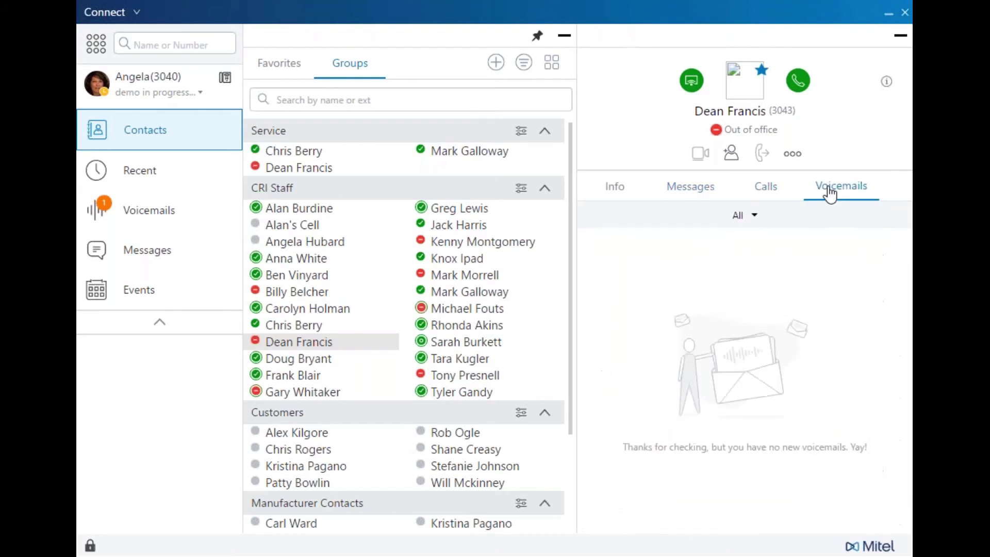
left_click(679, 190)
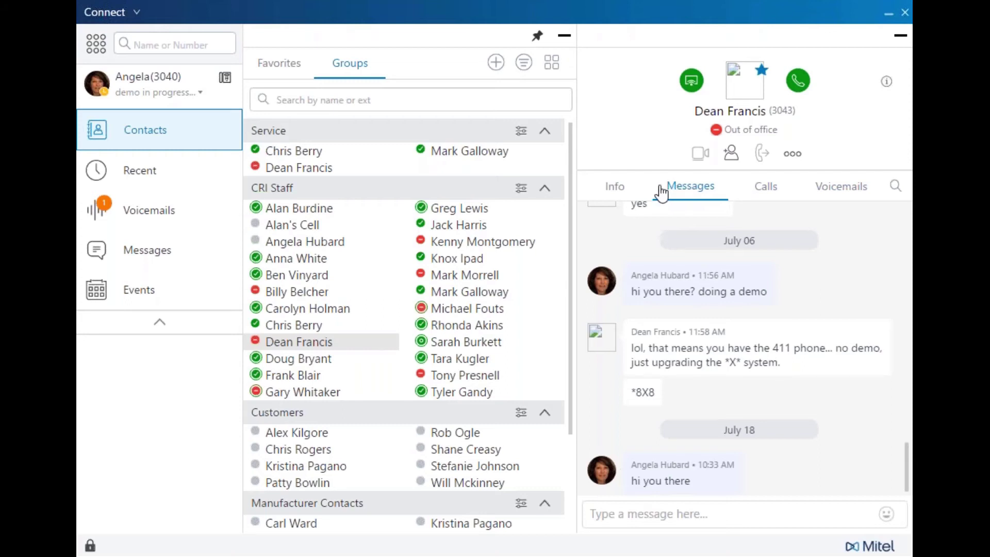
right_click(290, 342)
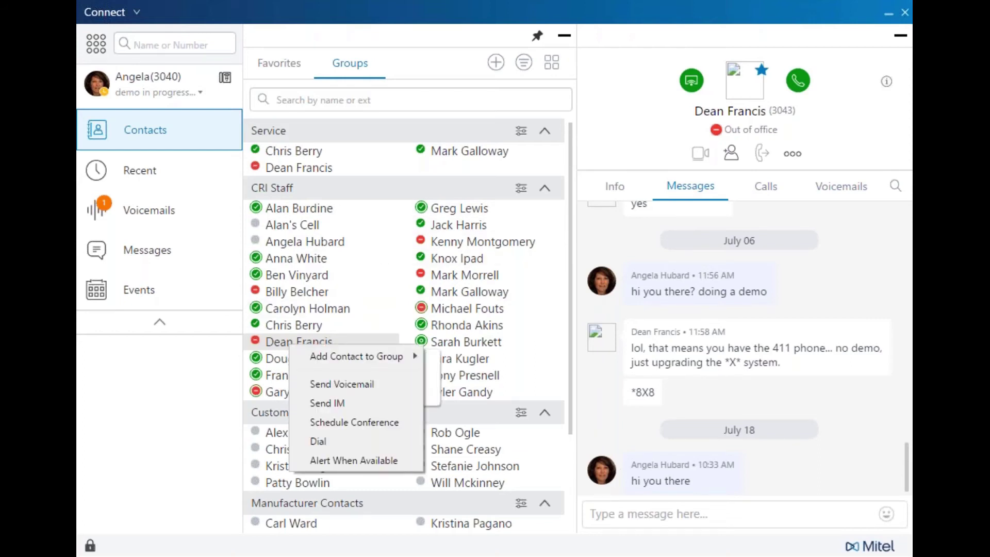
mouse_move(321, 359)
left_click(126, 164)
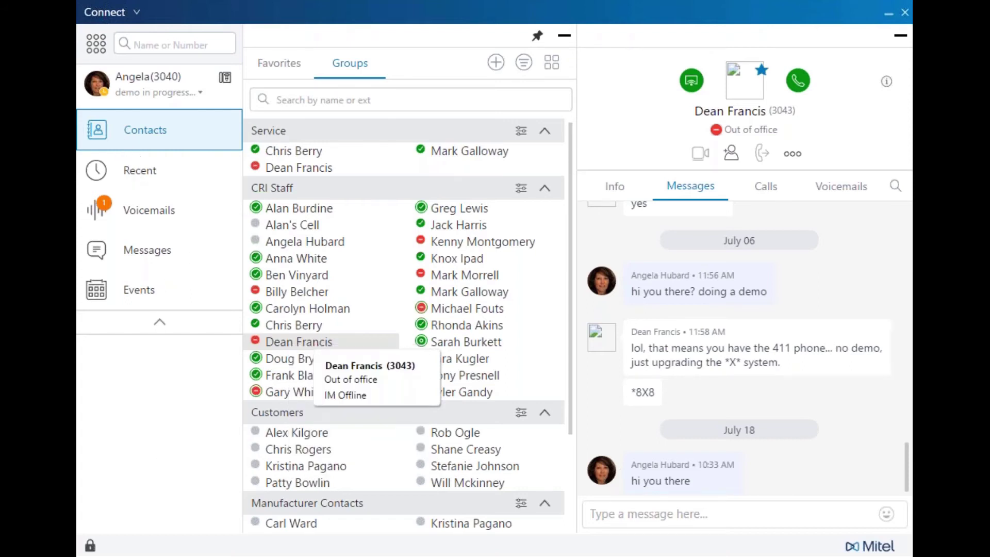
left_click(135, 173)
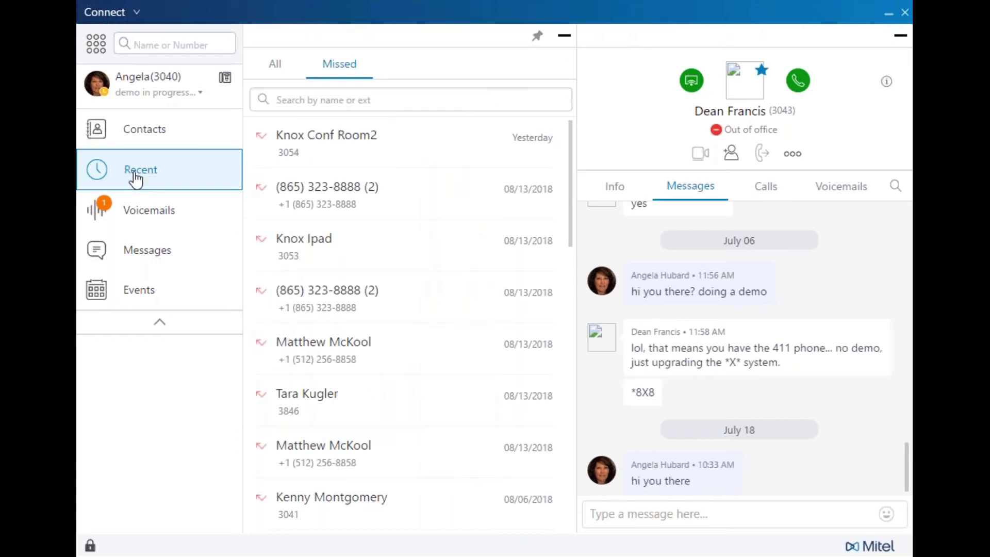
Toggle All and Missed calls, try filtering by 'dea' and '423', then clear the filter
left_click(277, 66)
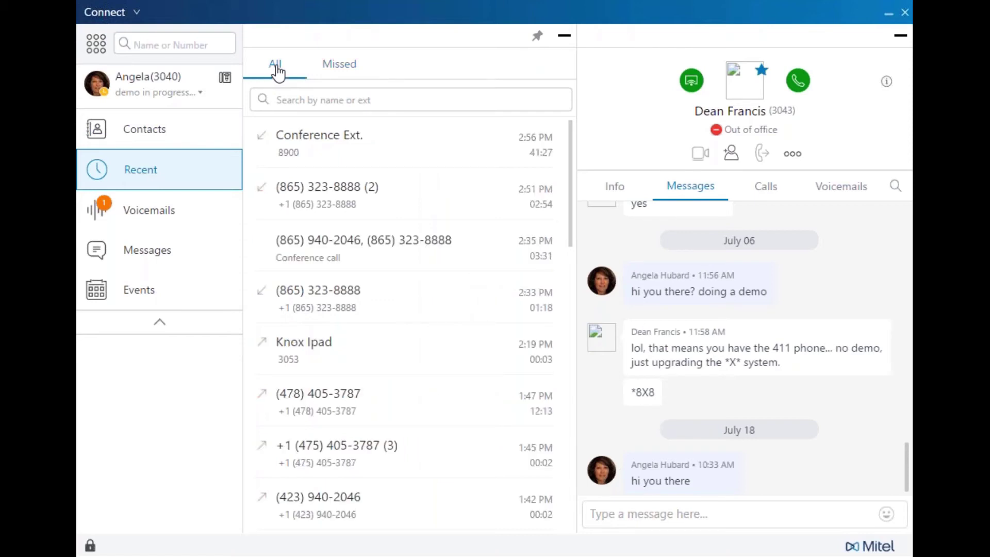
left_click(345, 66)
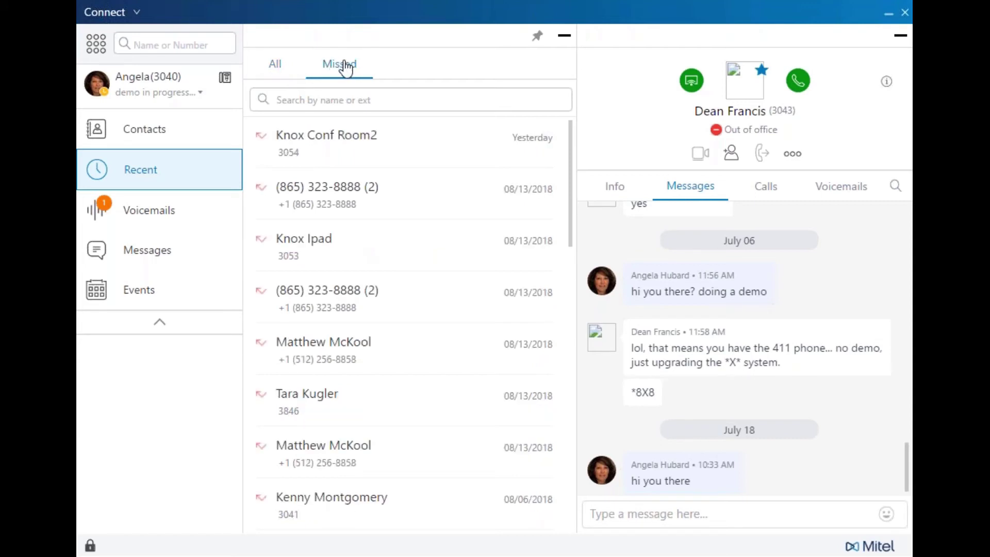
left_click(279, 76)
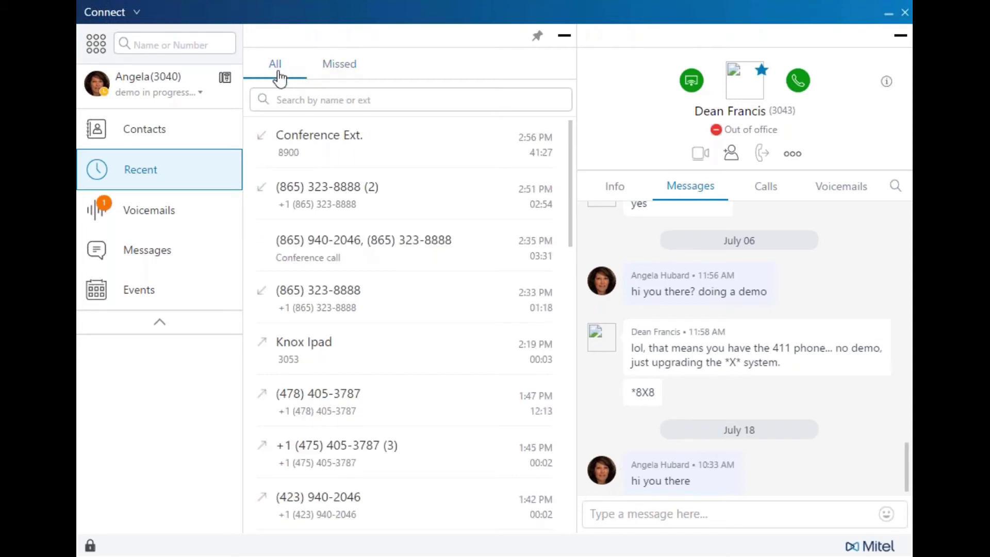
left_click(298, 98)
type("dea")
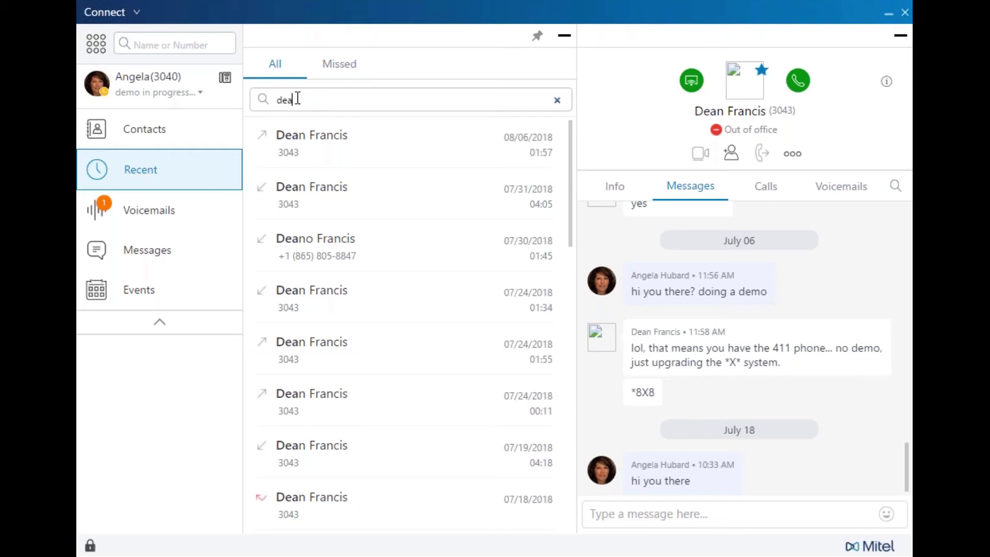
key("BackSpace")
key("BackSpace")
key("BackSpace")
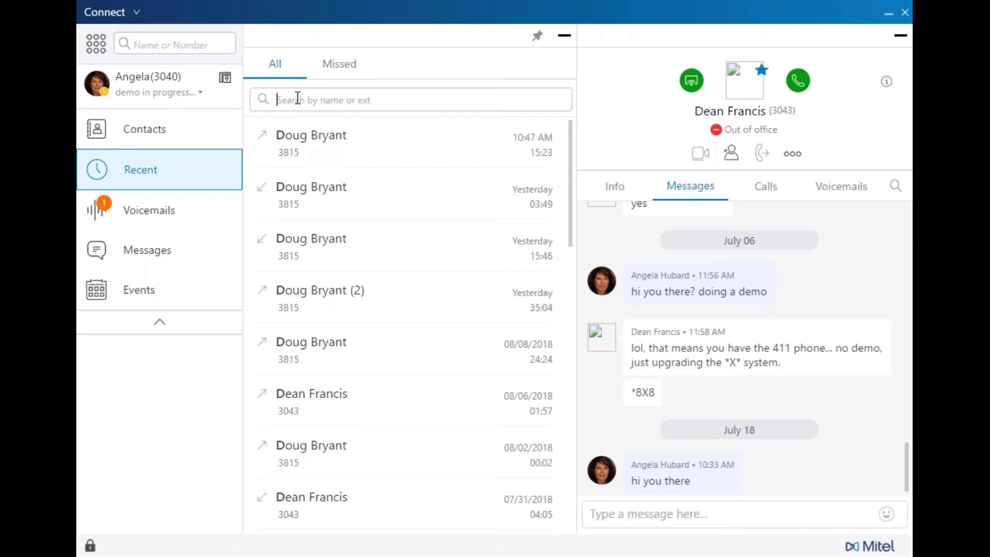
type("423")
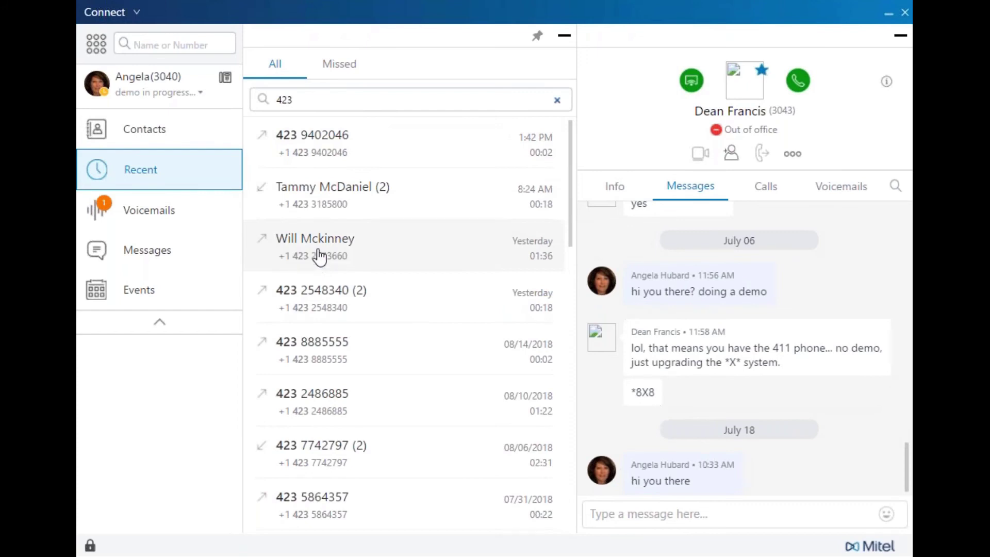
key("BackSpace")
key("BackSpace")
key("BackSpace")
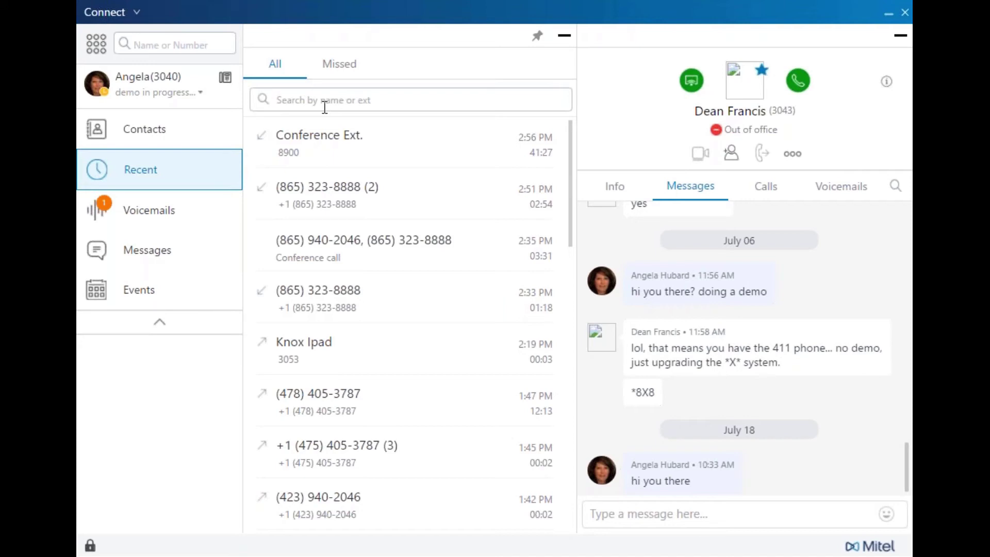
Open Voicemails and check the Unheard and Saved filters before returning to All
left_click(152, 221)
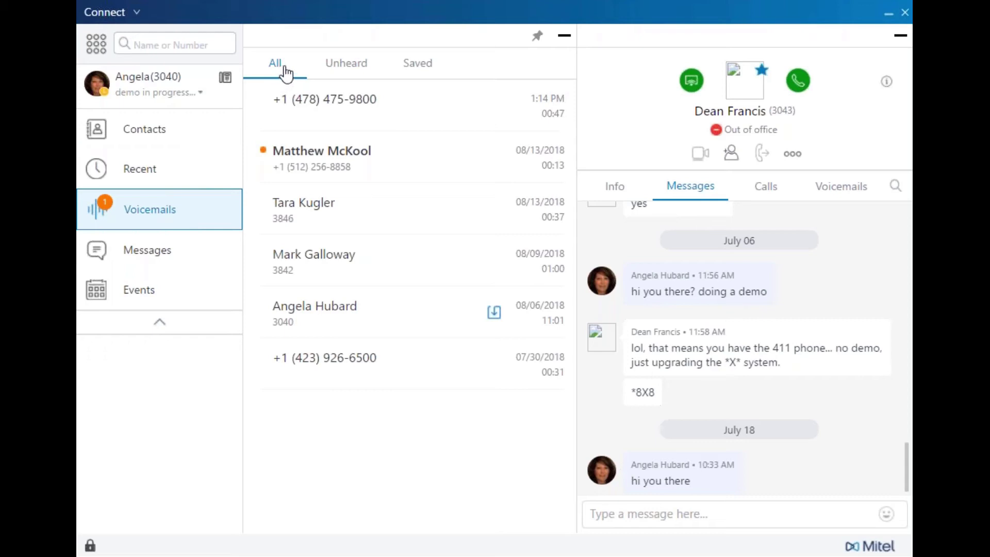
left_click(358, 68)
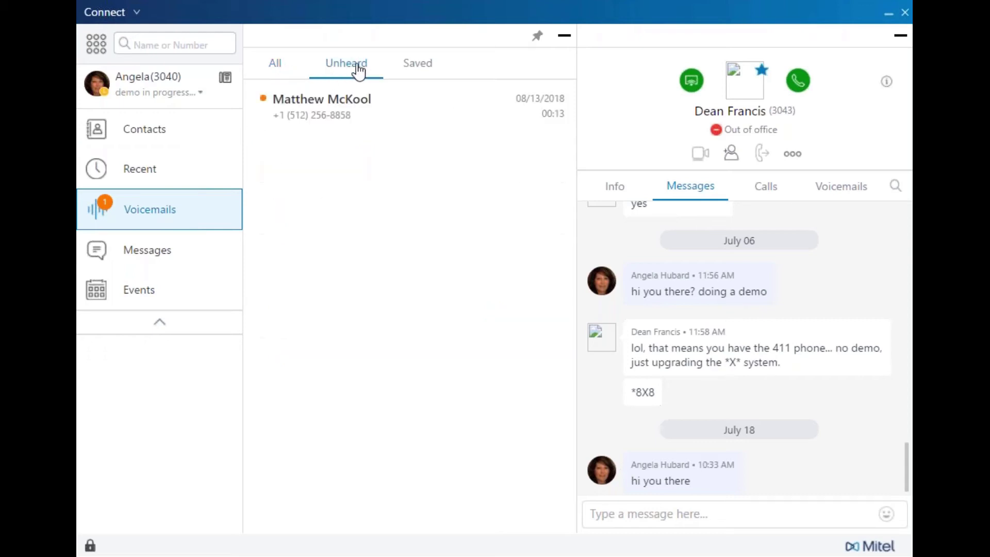
left_click(425, 68)
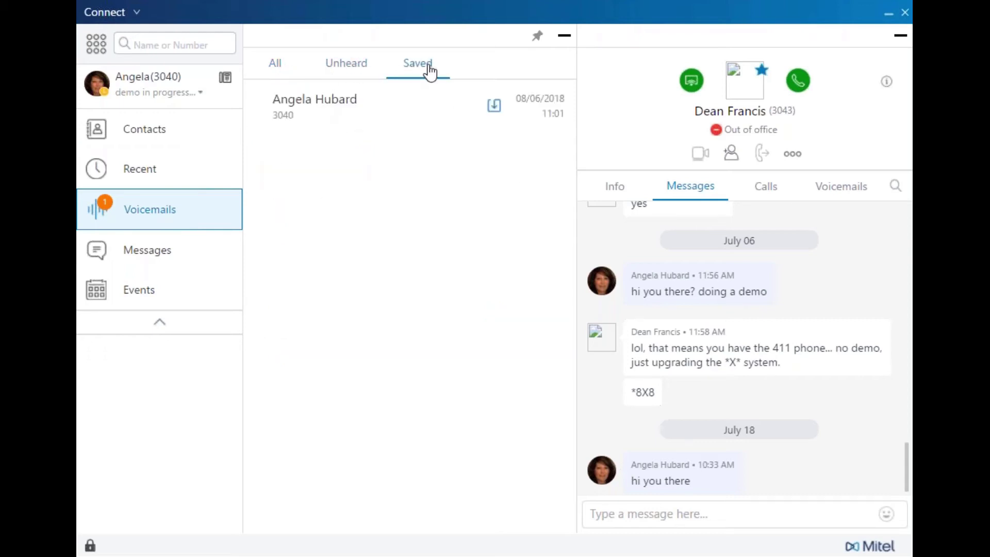
left_click(283, 72)
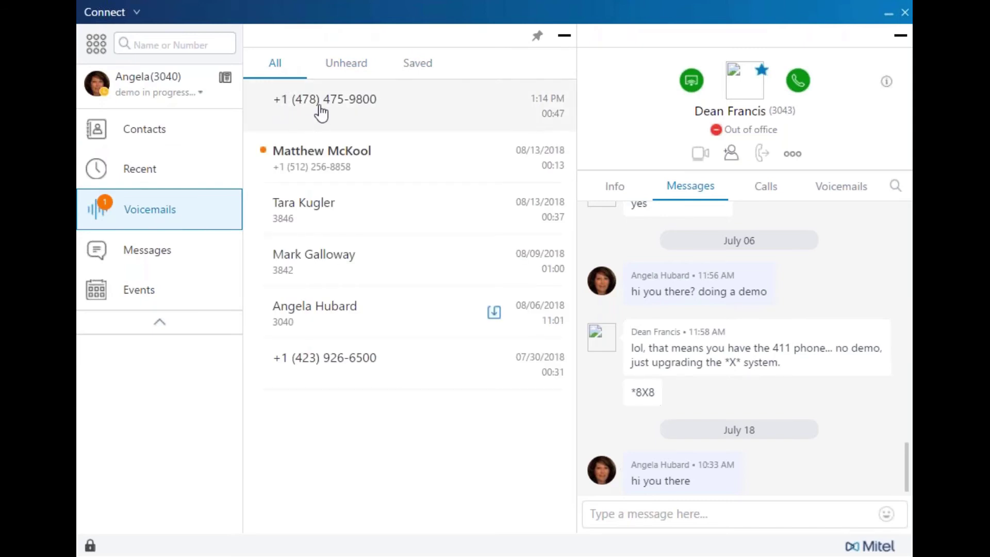
Expand the August 16, 2018 voicemail, play it from about 25 seconds, then pause
left_click(321, 110)
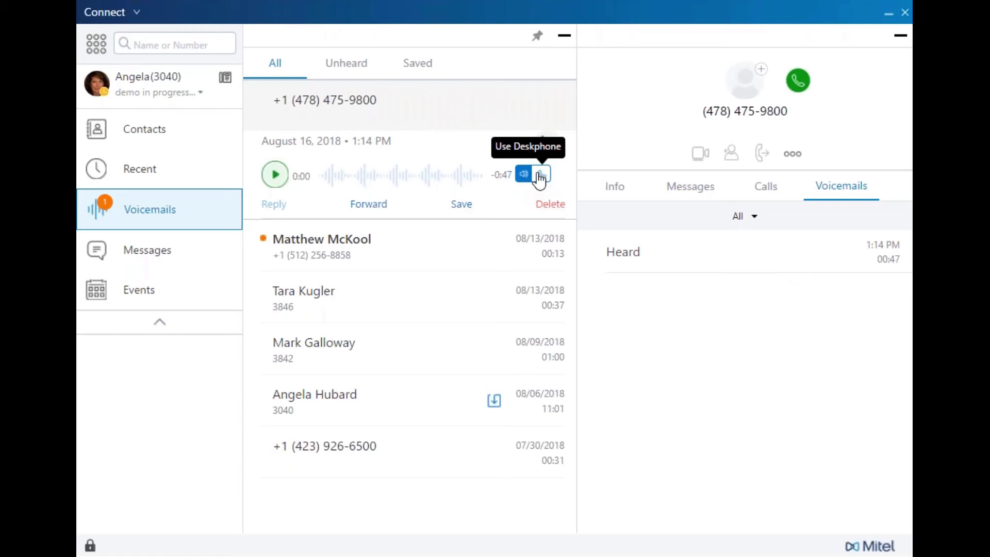
left_click(540, 176)
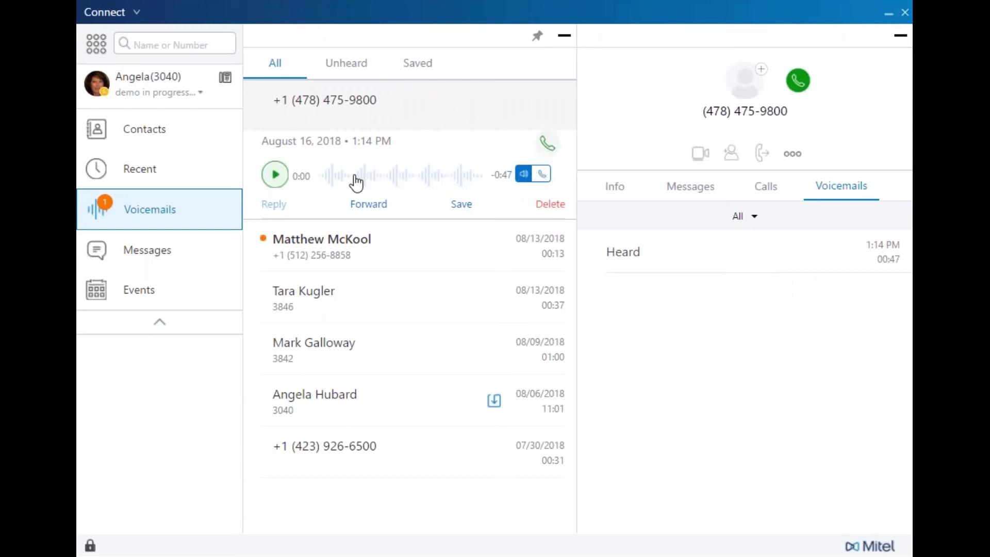
left_click(404, 181)
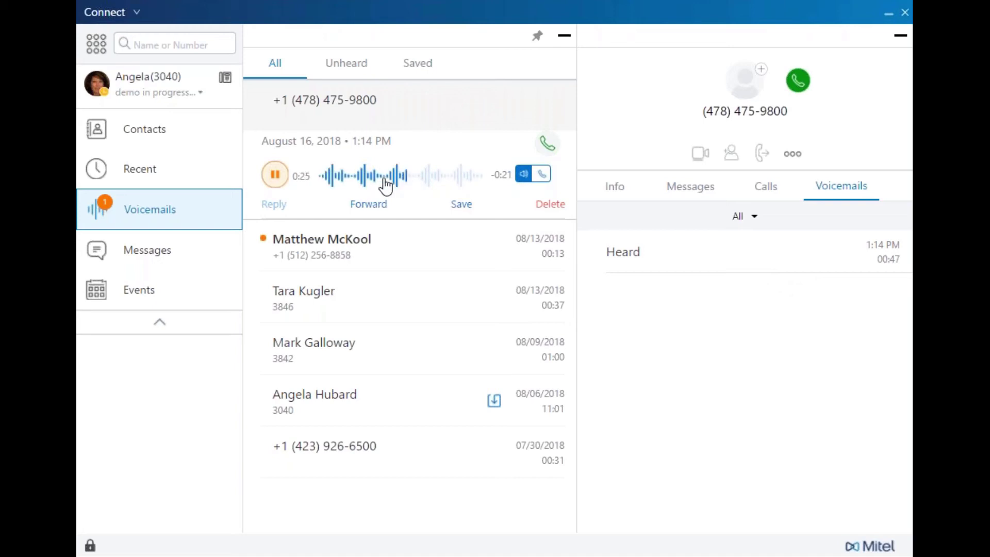
left_click(274, 178)
Set the voicemail's subject to 'discussion on circuits', then choose to download it as WAV
right_click(442, 106)
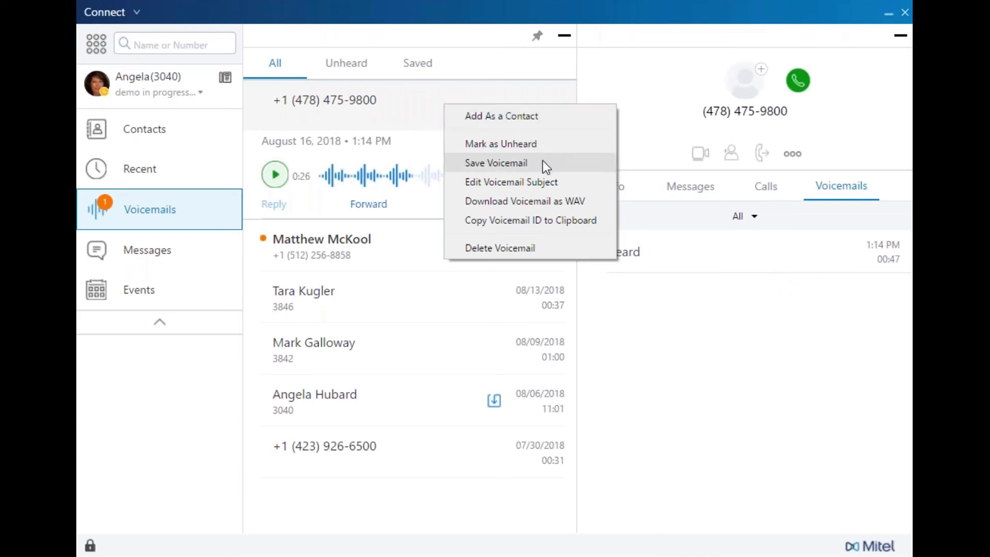
left_click(542, 183)
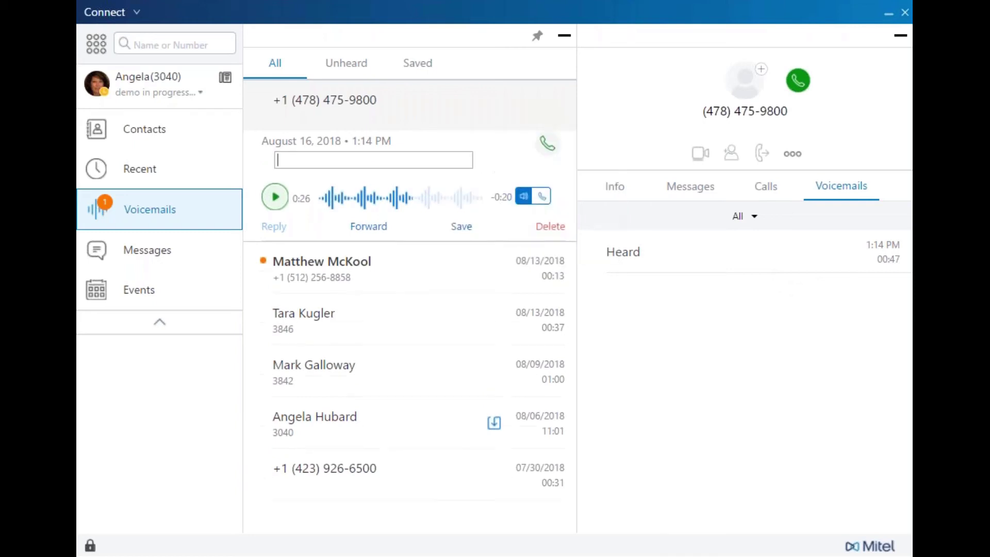
type("discussion on circuits")
key("Return")
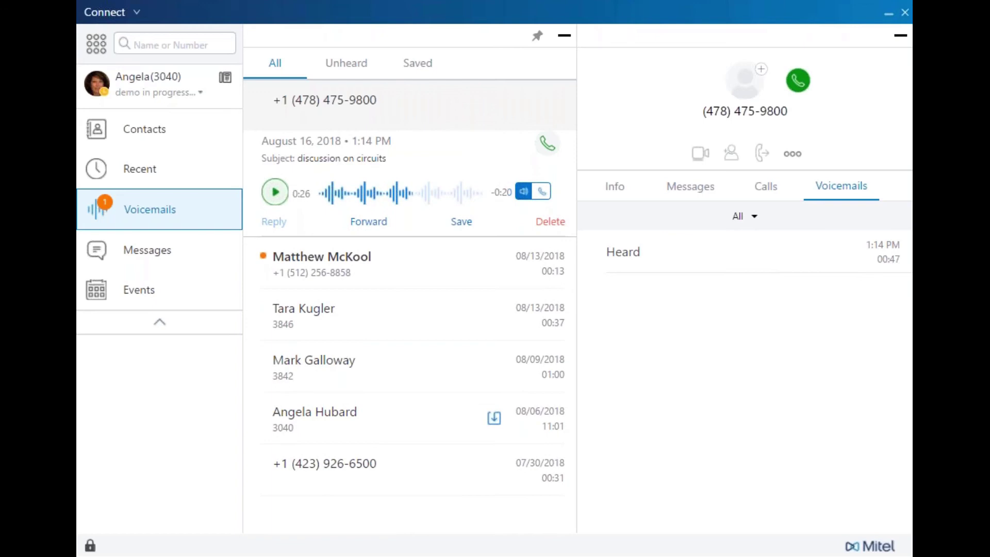
right_click(442, 115)
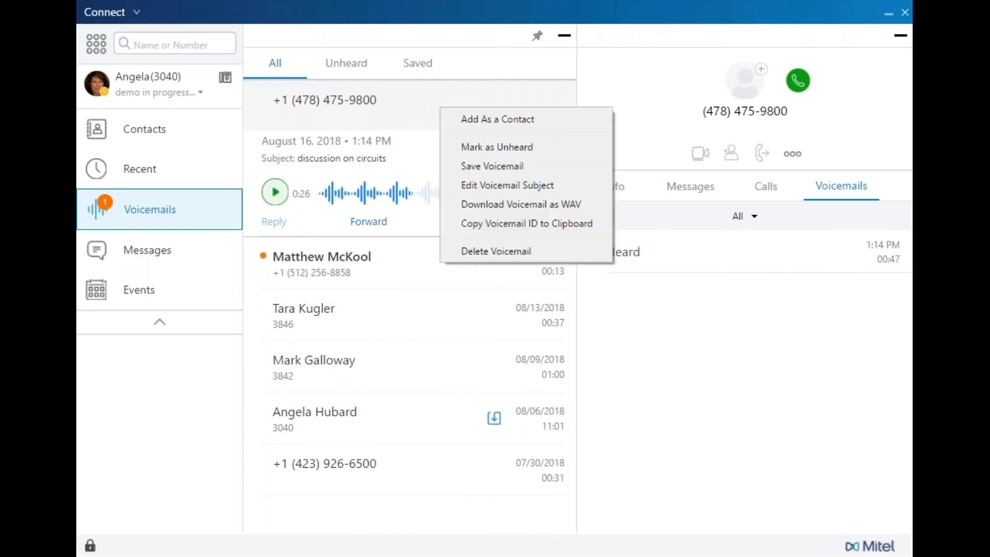
left_click(524, 204)
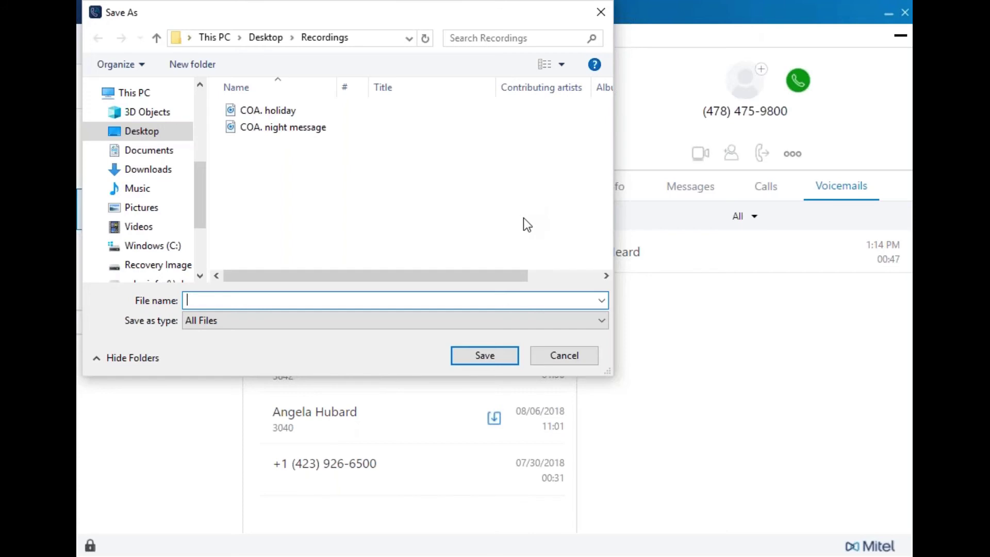
Cancel the Save As dialog without saving the voicemail WAV file
left_click(560, 355)
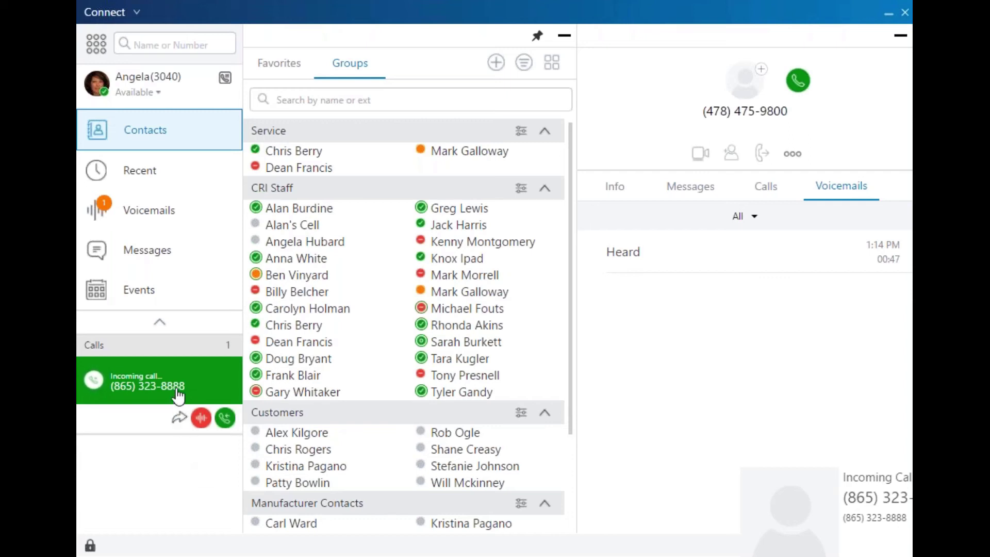
Answer the incoming call from the Calls panel
left_click(225, 418)
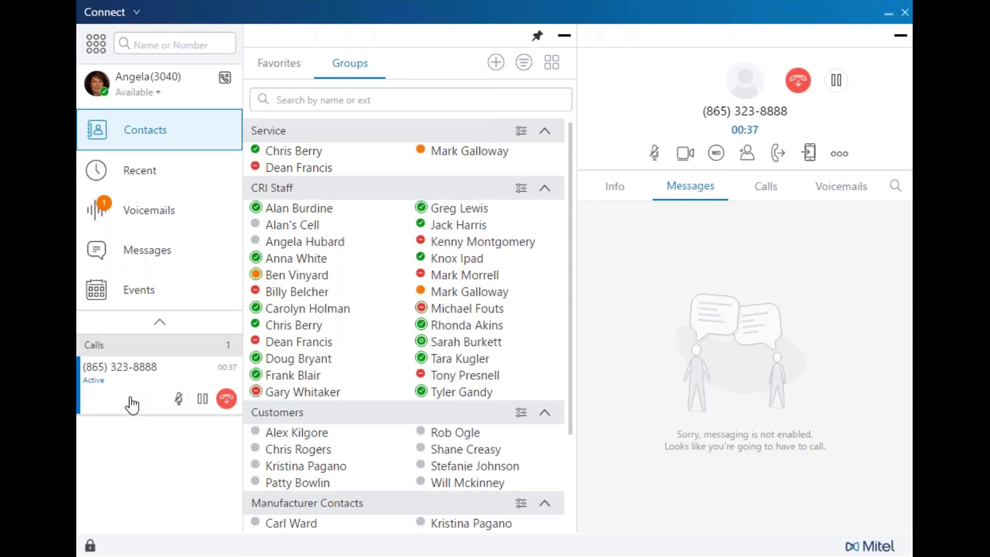
Park the active call on the iPad contact, pick it back up, then drag it onto that contact
left_click_drag(131, 405, 464, 254)
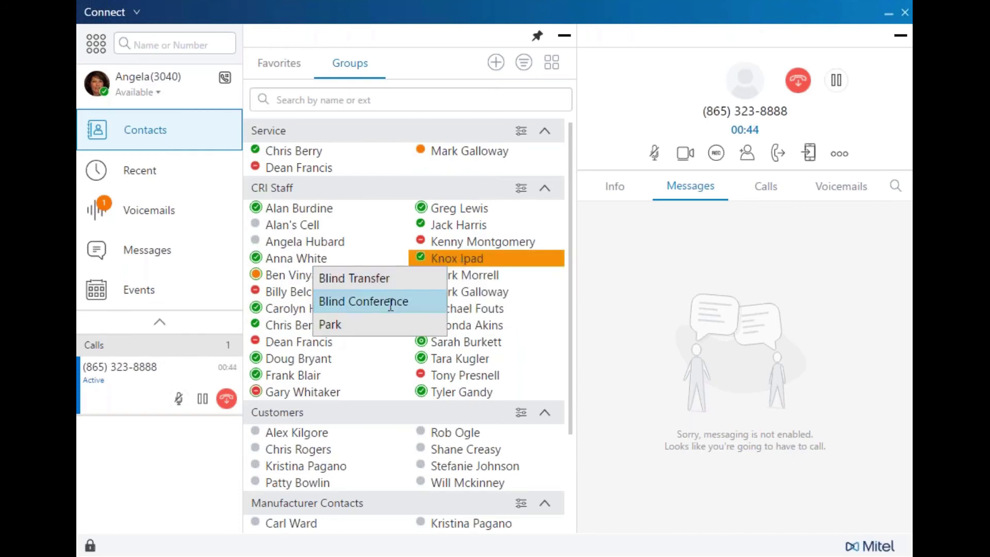
left_click(338, 324)
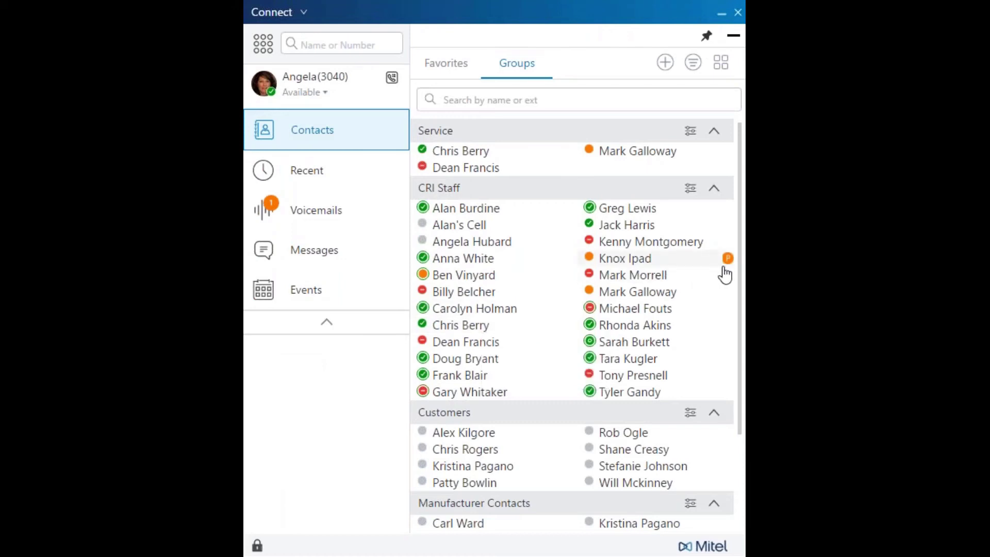
mouse_move(728, 272)
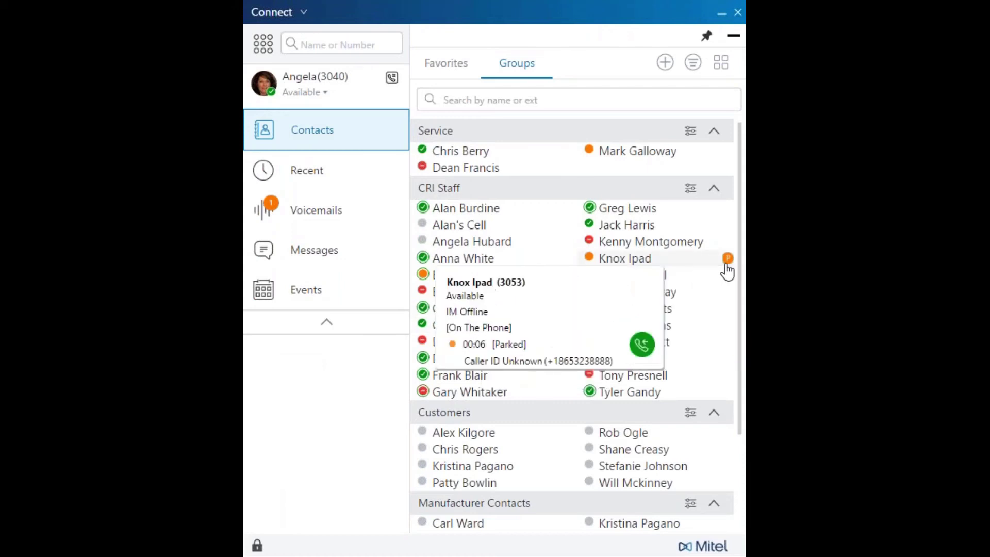
left_click(649, 263)
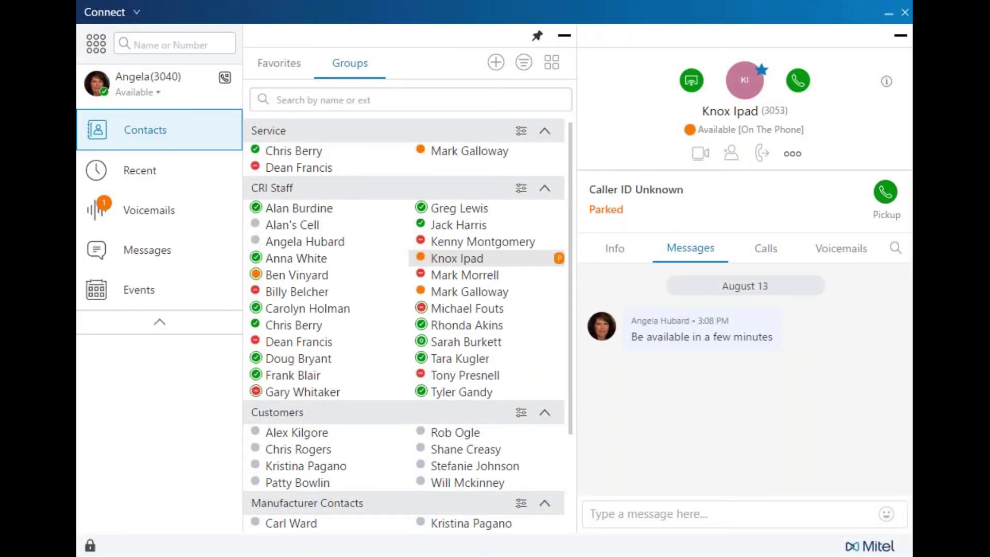
left_click(884, 195)
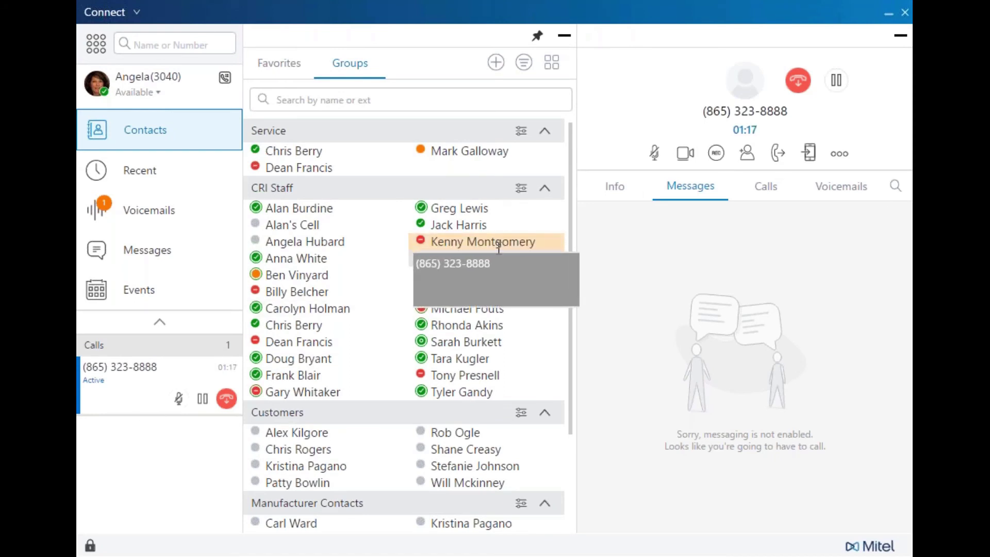
left_click_drag(495, 244, 500, 254)
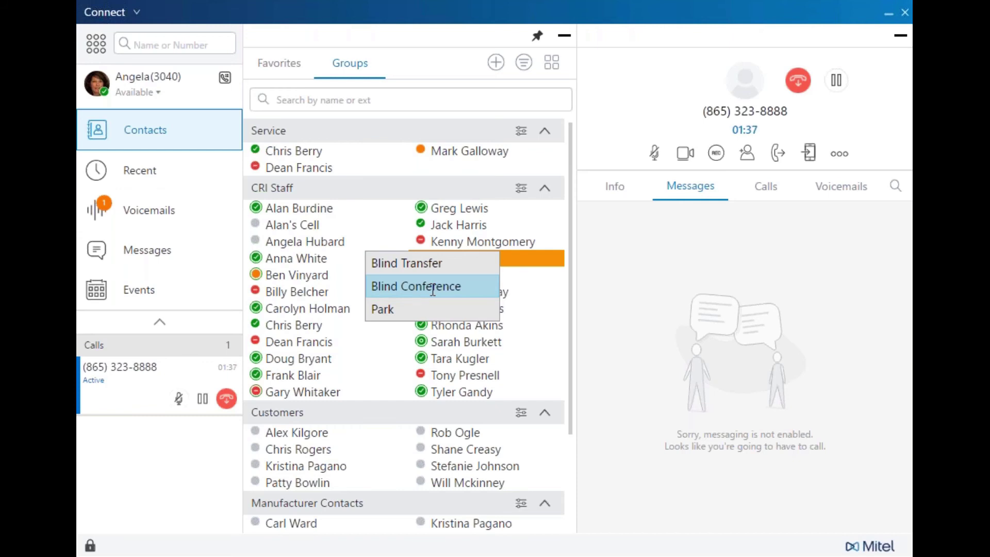
left_click(416, 286)
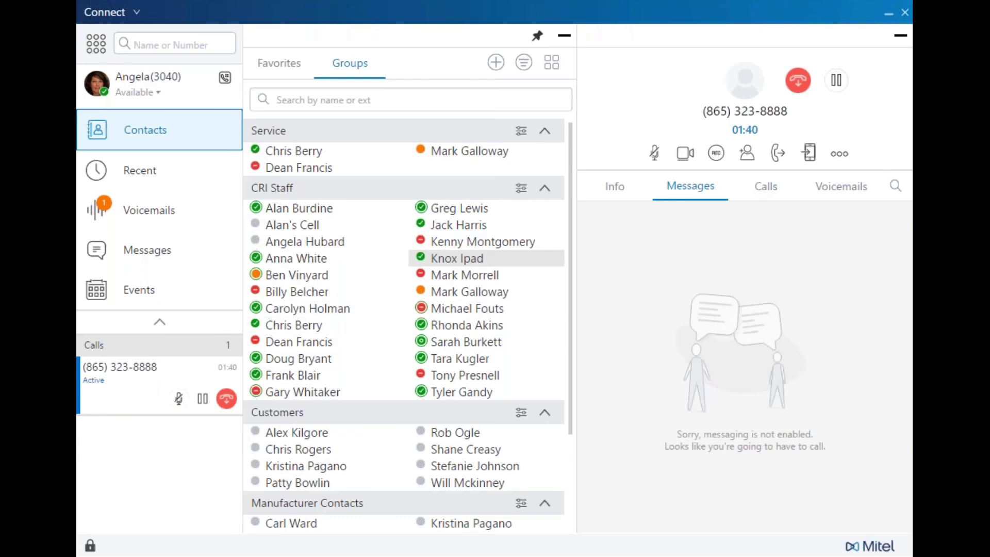
Transfer the active call to the colleague found by searching 'dea'
left_click(778, 154)
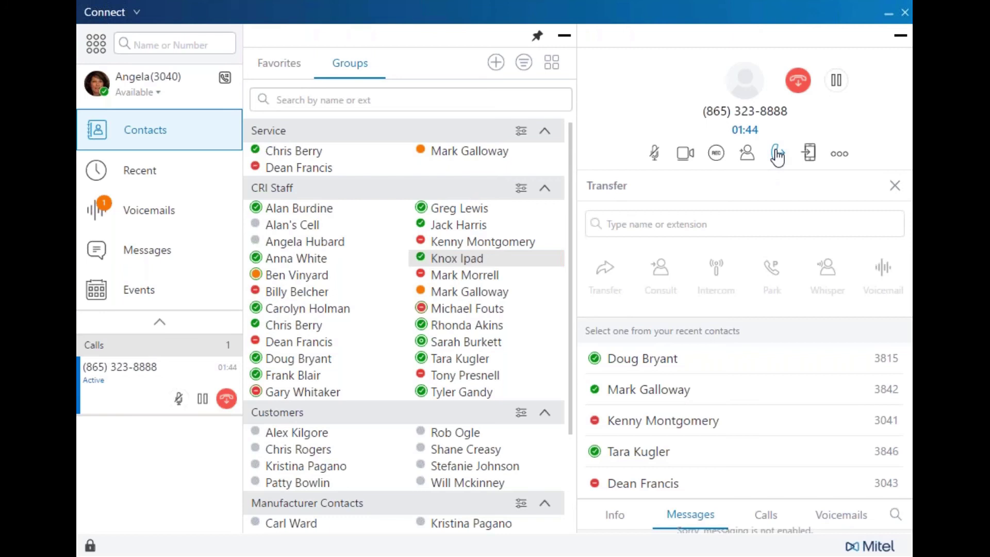
type("dea")
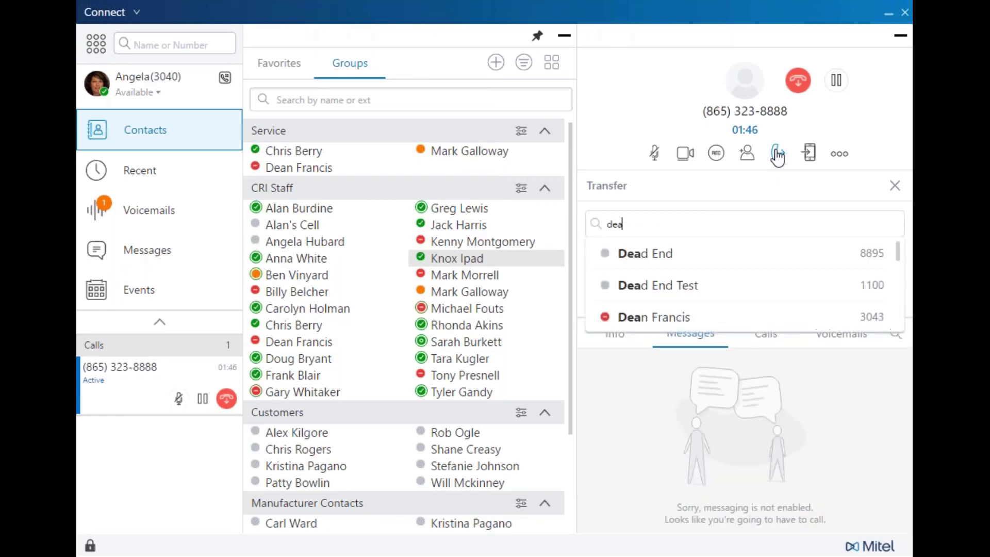
left_click(670, 317)
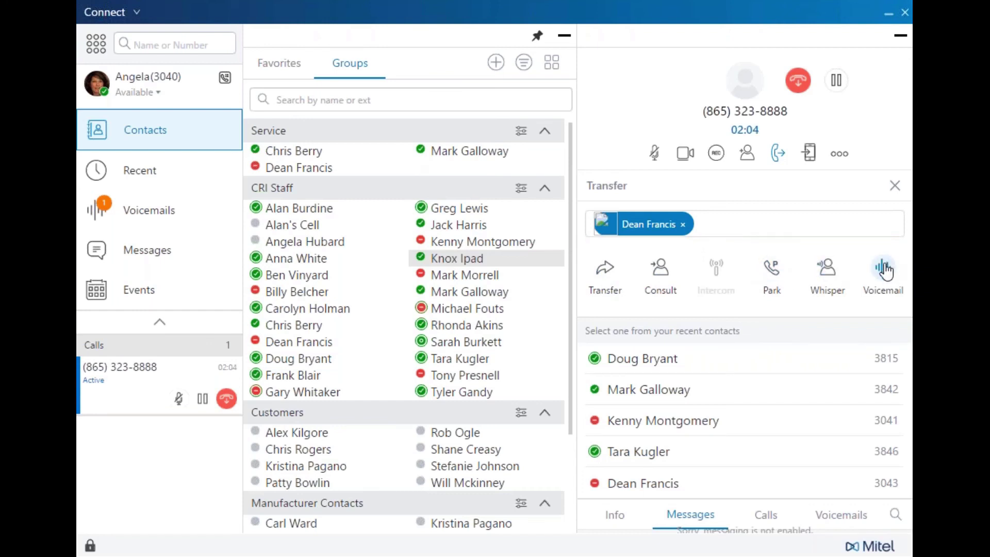
left_click(604, 271)
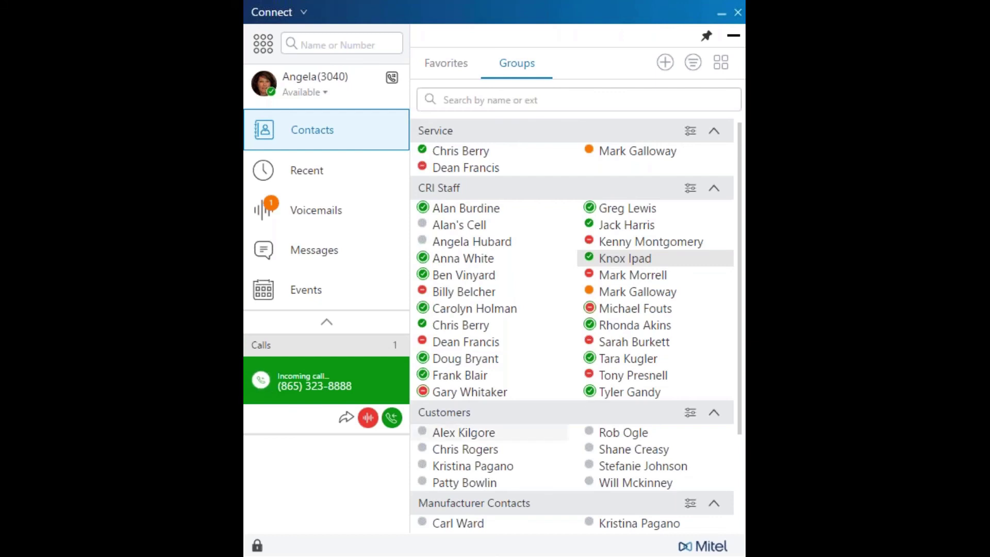
Answer the returning call and start a consult with XYZ Company, found by searching 'xyz'
left_click(392, 419)
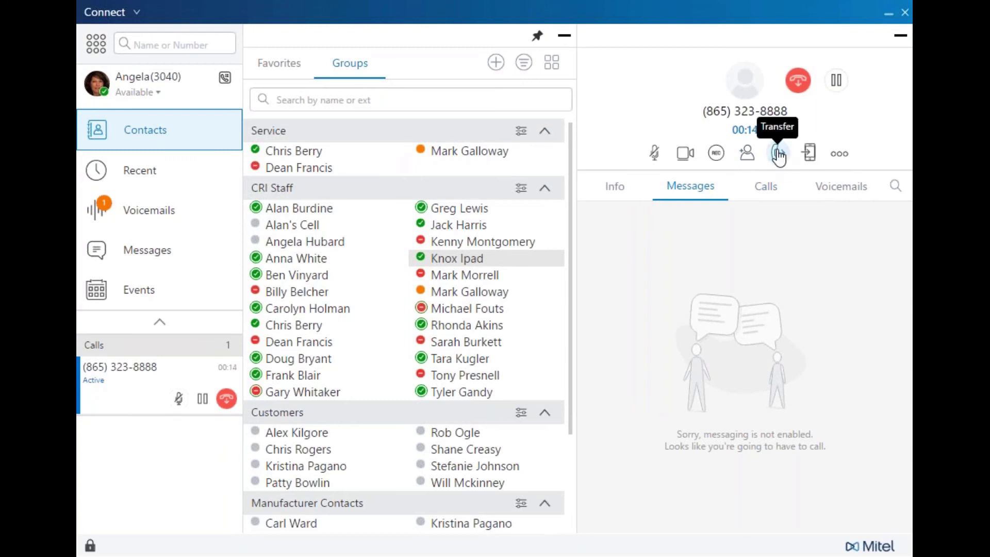
left_click(753, 156)
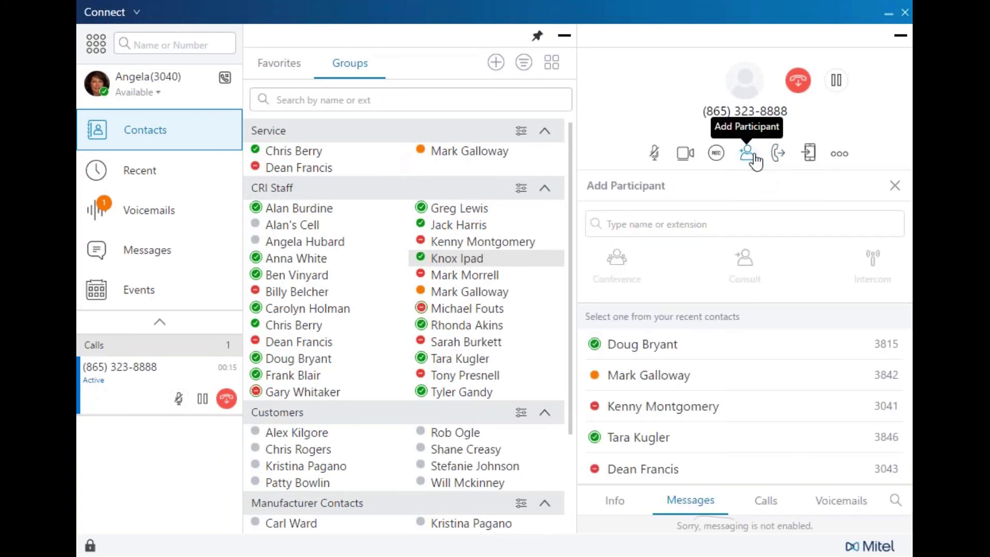
type("xyz")
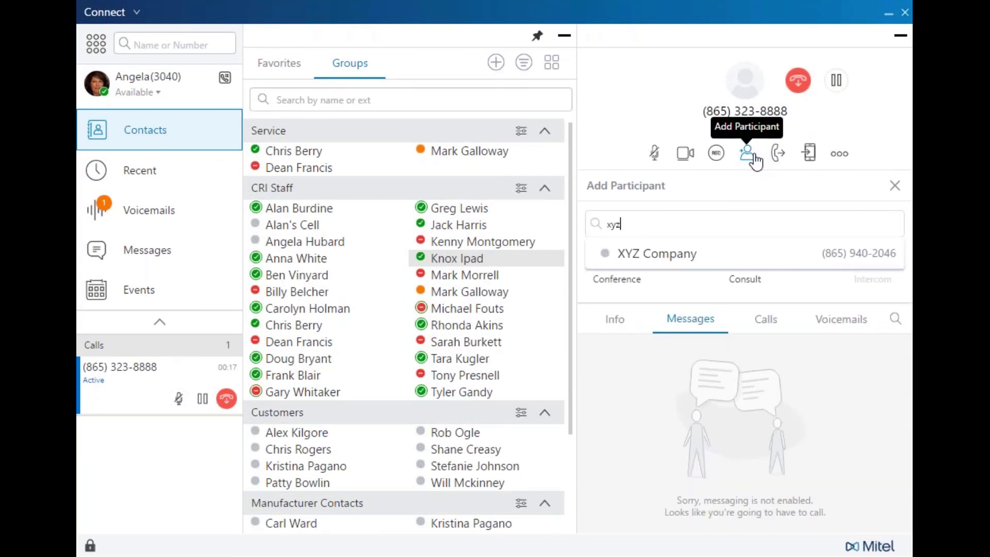
left_click(657, 256)
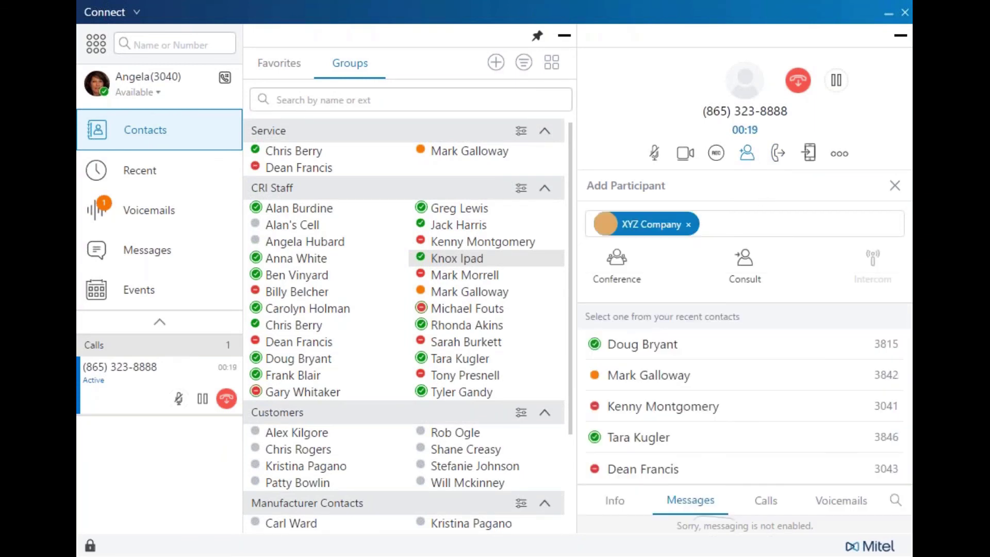
left_click(743, 261)
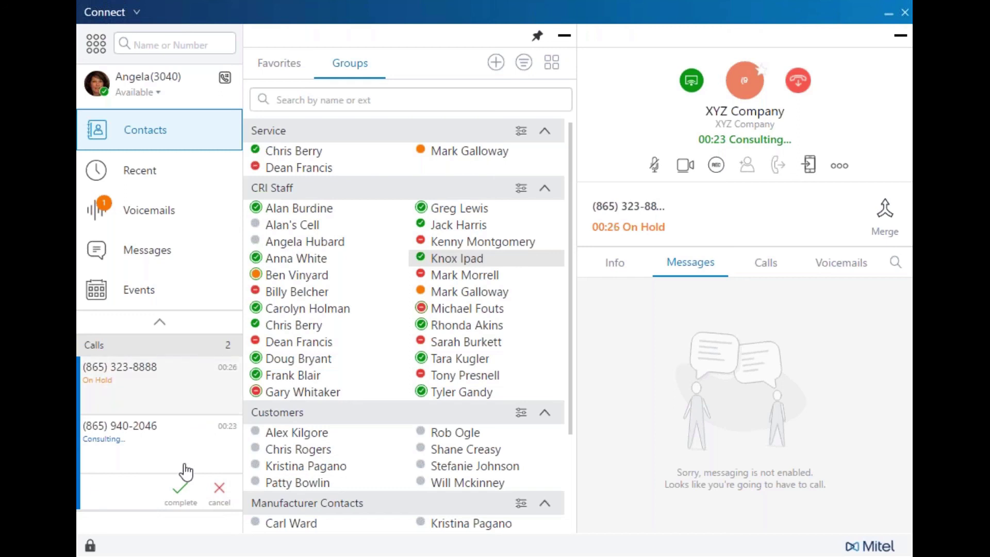
Merge the held caller and XYZ Company into a conference, list its members, then hang up
left_click(181, 494)
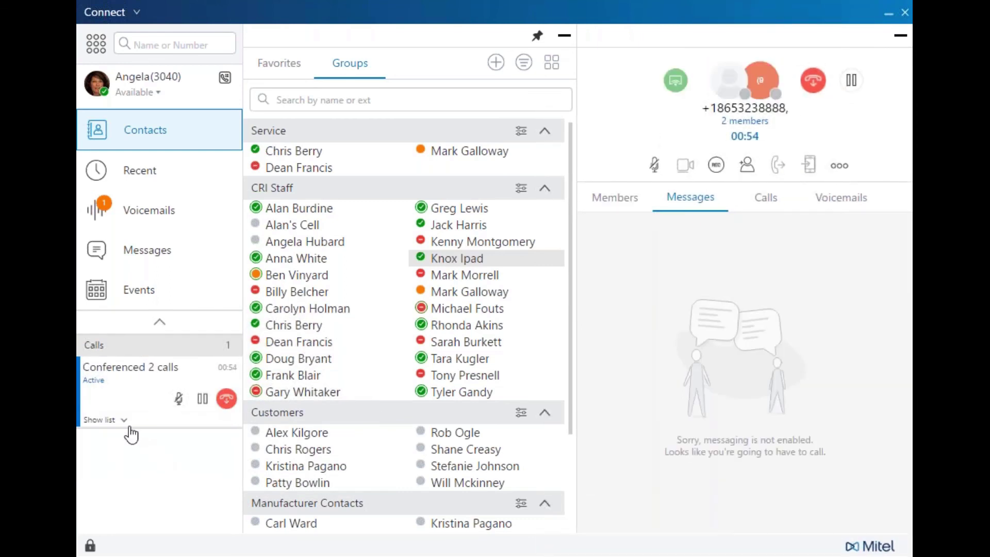
left_click(124, 420)
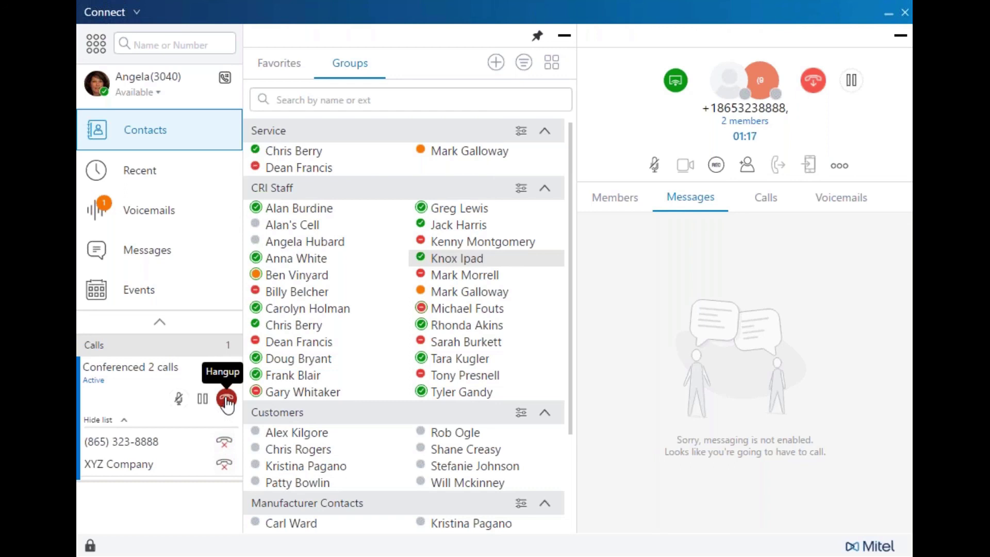
left_click(226, 399)
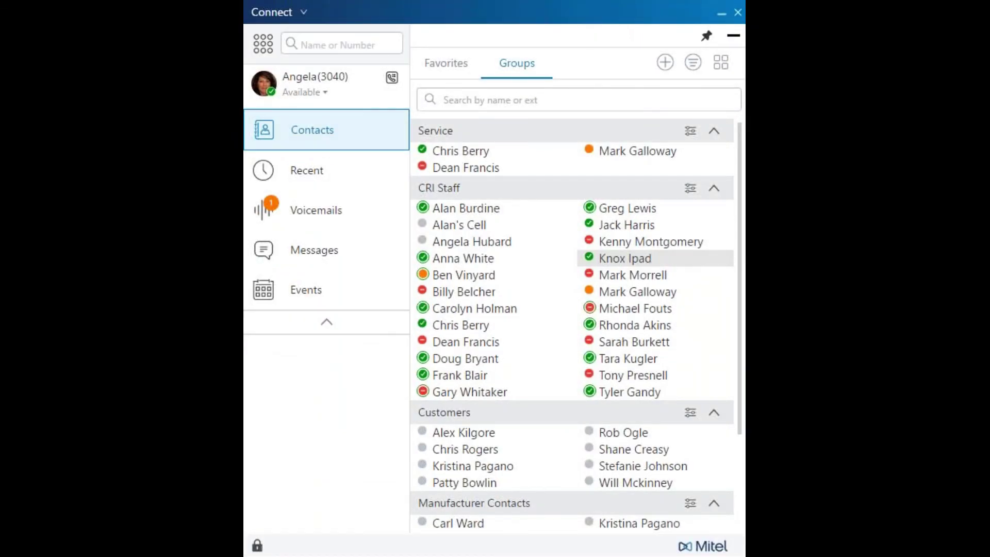
left_click(311, 292)
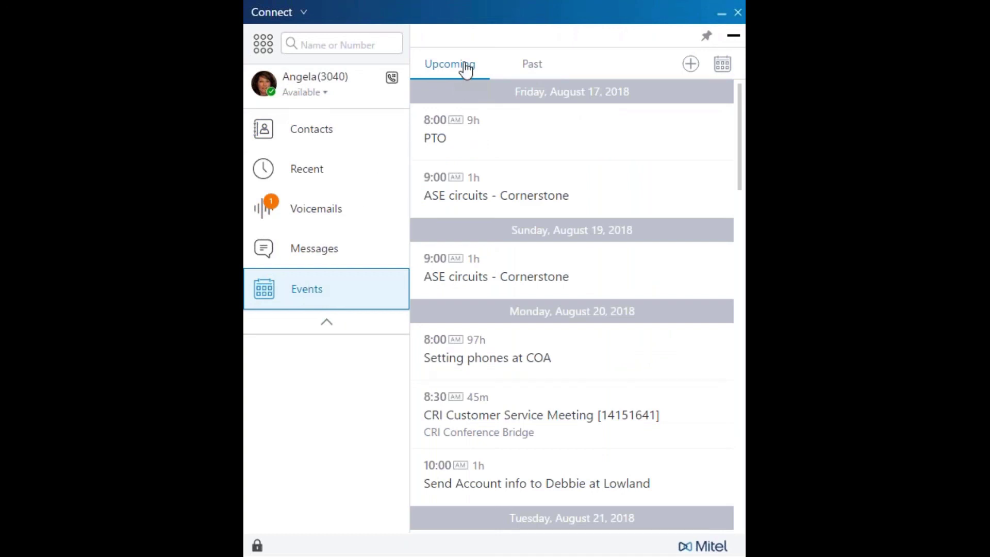
Review the Past events, then return to Upcoming events and scroll through the list
left_click(534, 68)
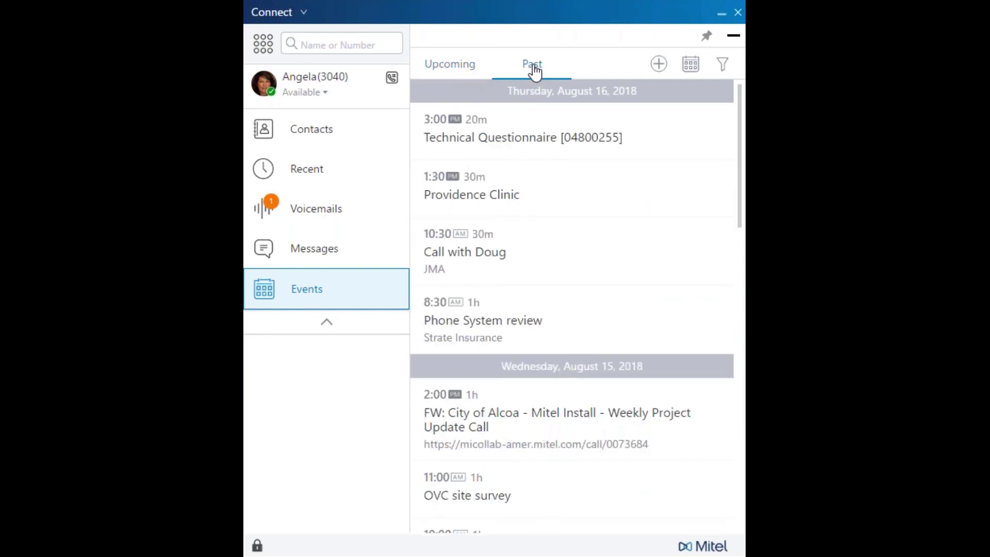
left_click(457, 67)
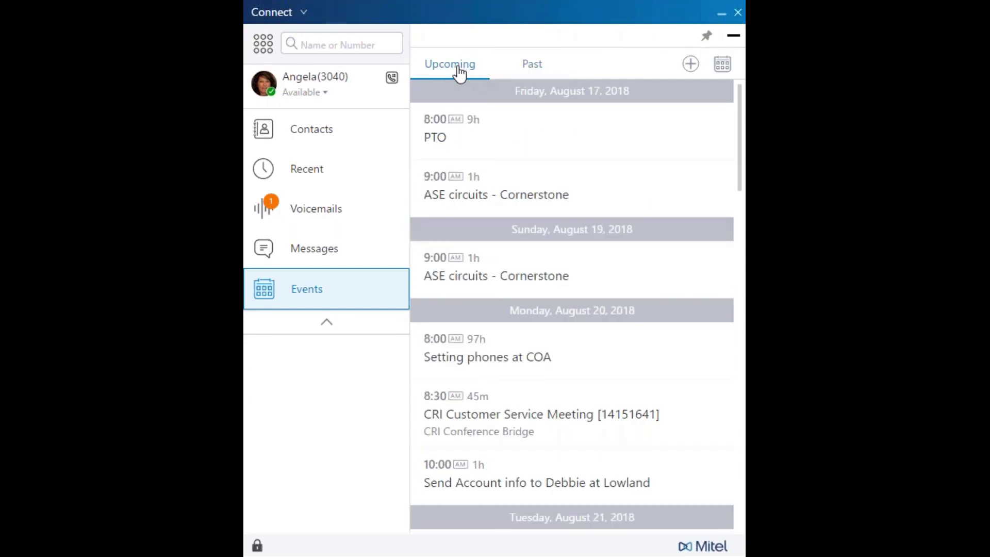
scroll(545, 349, "down", 1)
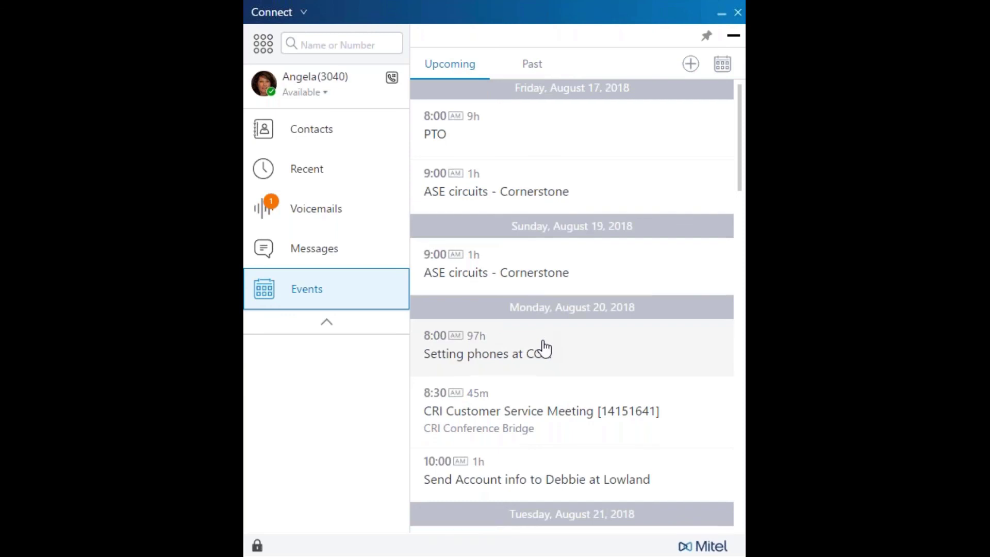
scroll(545, 349, "down", 5)
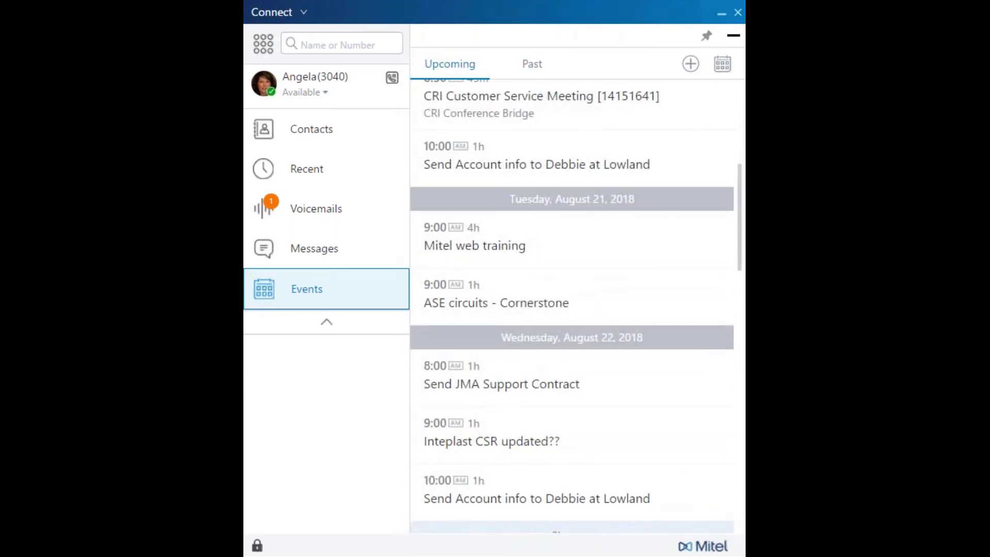
scroll(572, 304, "down", 1)
scroll(573, 307, "down", 3)
scroll(572, 306, "up", 10)
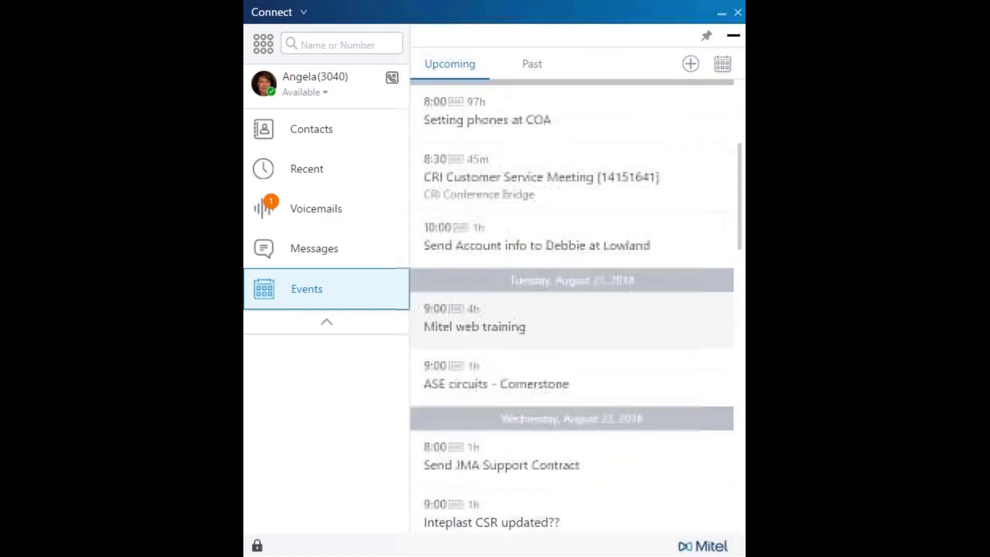
key("ctrl+1")
Show the six chat conversations in the Messages section
left_click(311, 259)
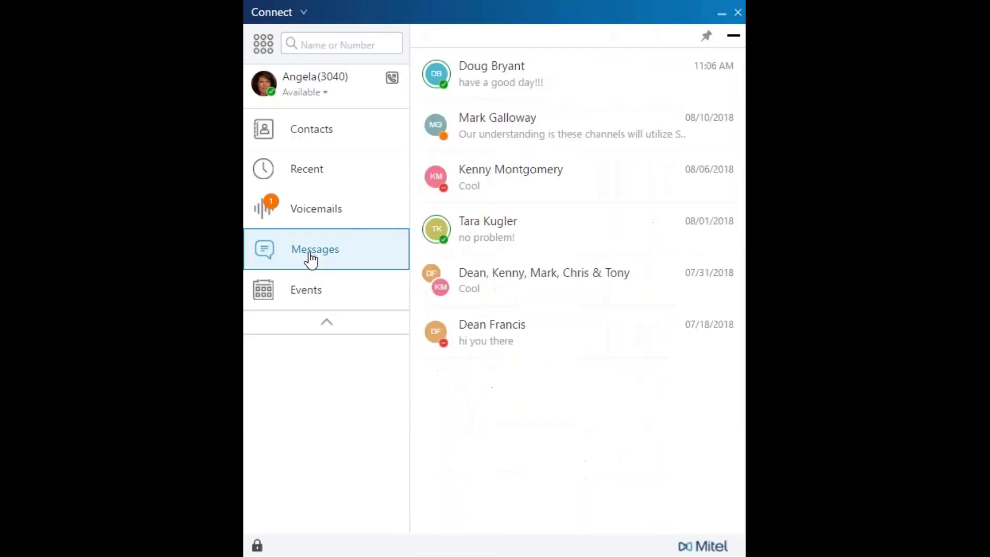